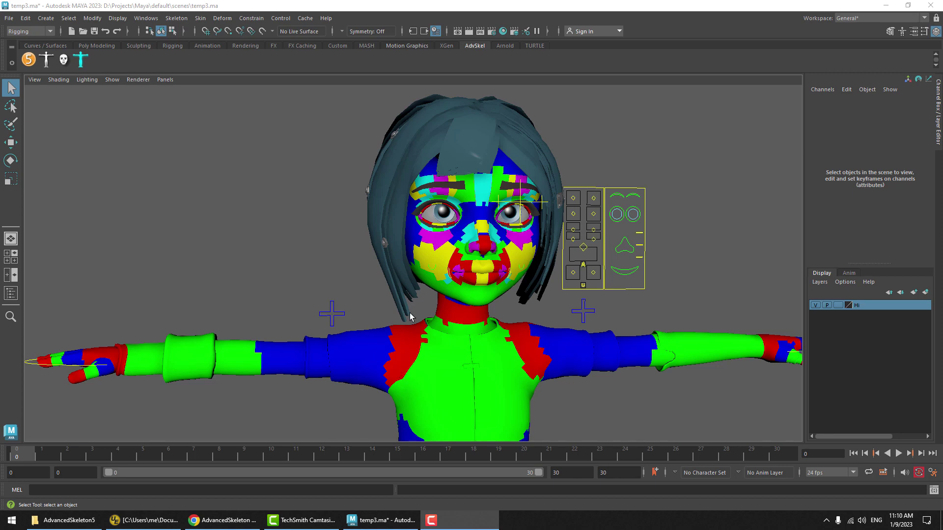
# Rotate the character's right scapula control mesh to lift the shoulder
pyautogui.keyDown('alt'); pyautogui.moveTo(377, 320); pyautogui.dragTo(414, 241, button='middle'); pyautogui.keyUp('alt')
pyautogui.keyDown('alt'); pyautogui.moveTo(415, 241); pyautogui.dragTo(616, 223, button='right'); pyautogui.keyUp('alt')
pyautogui.keyDown('alt'); pyautogui.moveTo(616, 222); pyautogui.dragTo(507, 333); pyautogui.keyUp('alt')
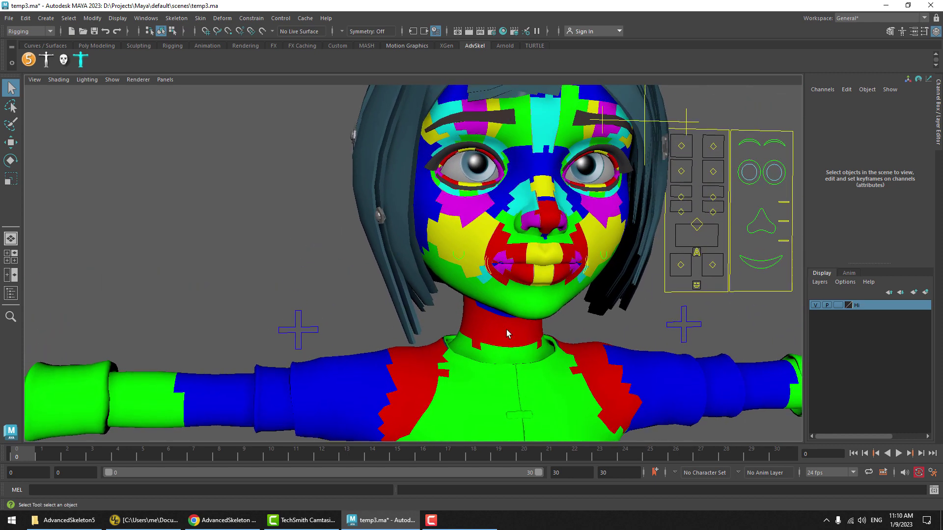
pyautogui.click(416, 363)
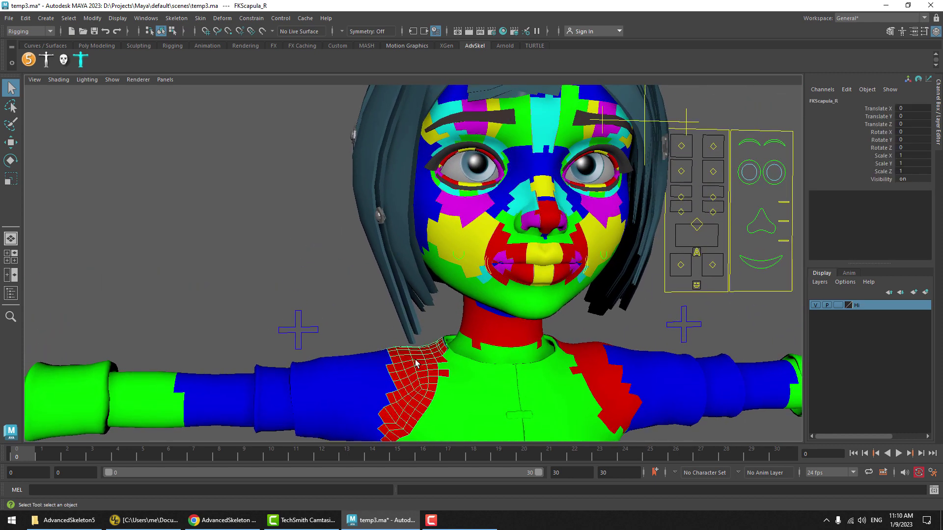
pyautogui.press('e')
pyautogui.moveTo(450, 352); pyautogui.dragTo(452, 350)
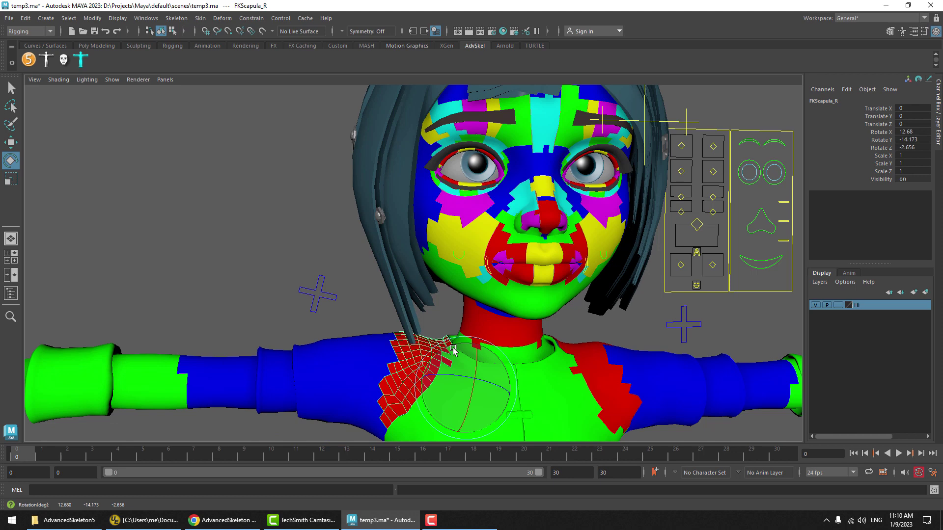
pyautogui.hotkey('ctrl', 'z')
# Rotate the character's right shoulder control mesh to raise the arm, then clear the selection
pyautogui.click(379, 340)
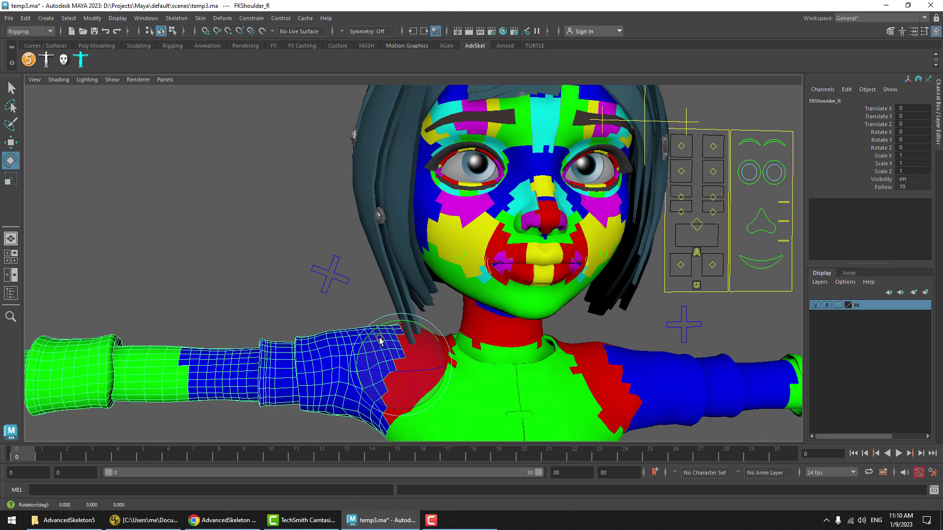
pyautogui.moveTo(379, 340); pyautogui.dragTo(383, 335)
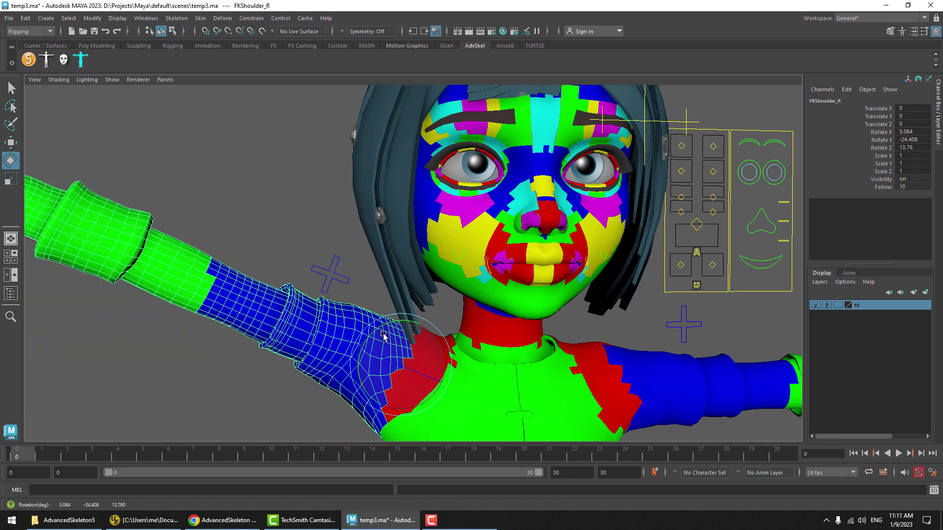
pyautogui.click(179, 274)
pyautogui.scroll(-3, 189, 287)
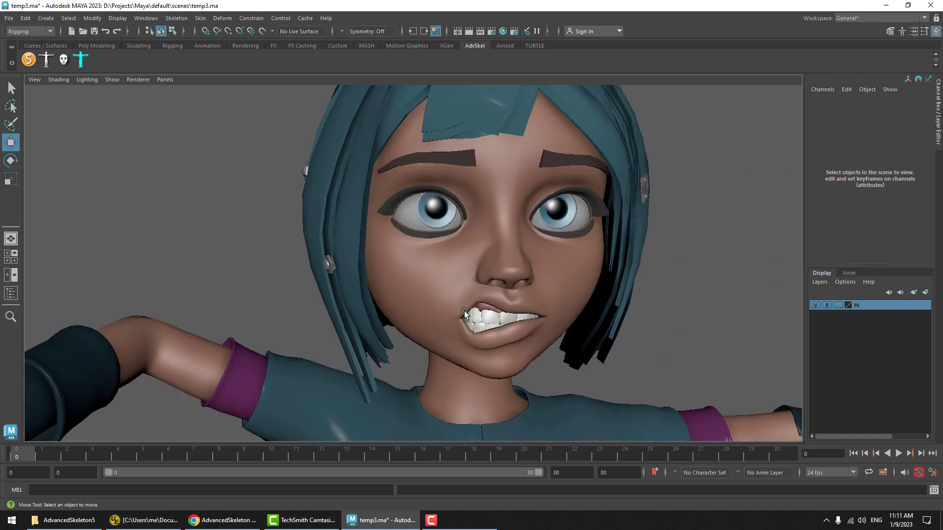
# Pull the inner eyebrow control meshes down to give the face an angry frown, then clear the selection
pyautogui.keyDown('alt'); pyautogui.moveTo(465, 286); pyautogui.dragTo(482, 288); pyautogui.keyUp('alt')
pyautogui.click(10, 88)
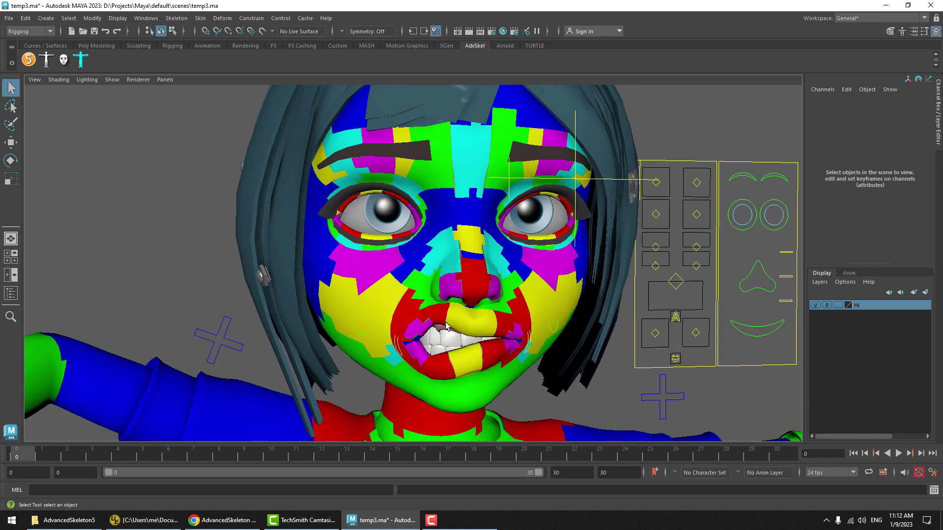
pyautogui.click(445, 322)
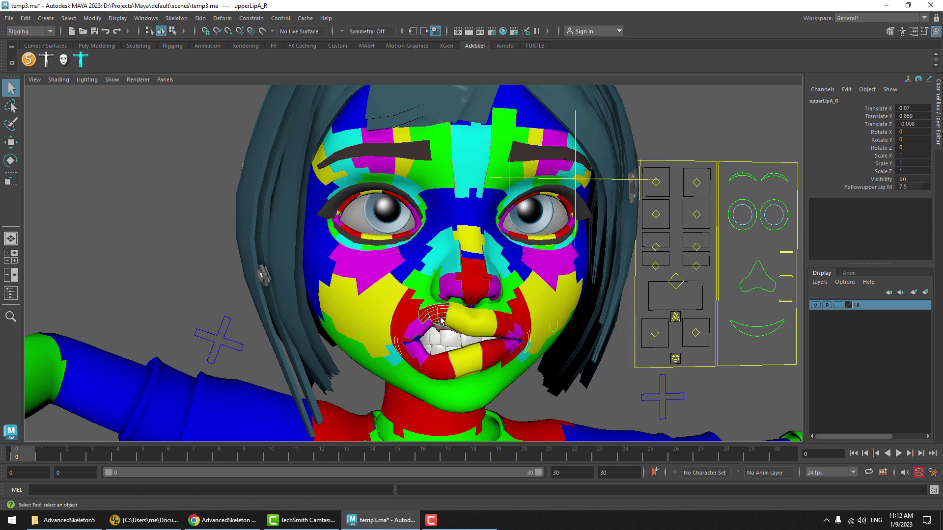
pyautogui.press('w')
pyautogui.click(500, 169)
pyautogui.moveTo(491, 196); pyautogui.dragTo(490, 226, button='middle')
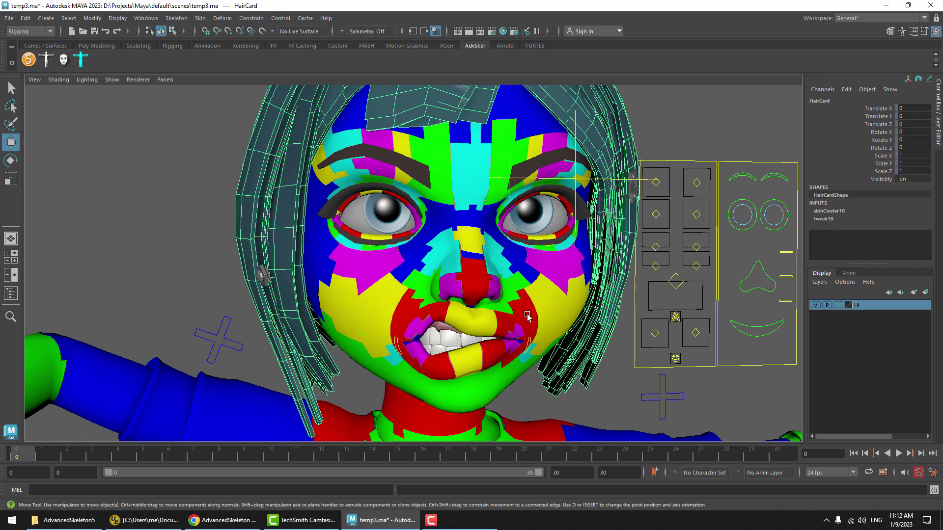
pyautogui.click(222, 244)
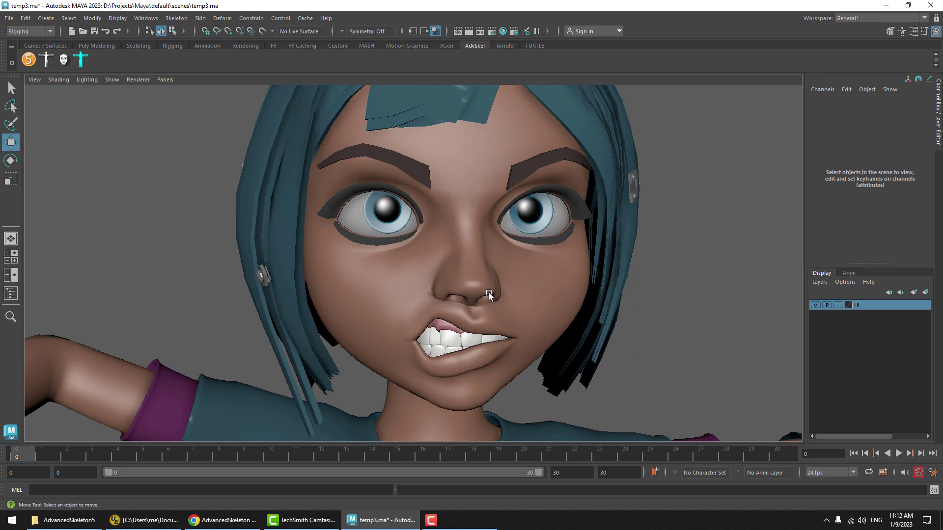
pyautogui.scroll(-5, 488, 294)
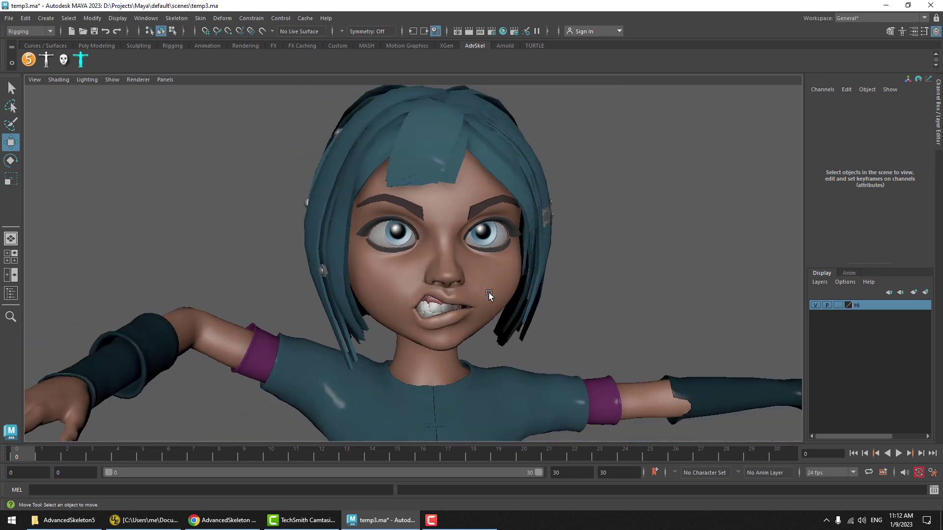
pyautogui.press('g')
pyautogui.keyDown('alt'); pyautogui.moveTo(480, 297); pyautogui.dragTo(536, 266, button='middle'); pyautogui.keyUp('alt')
pyautogui.press('g')
pyautogui.press('g')
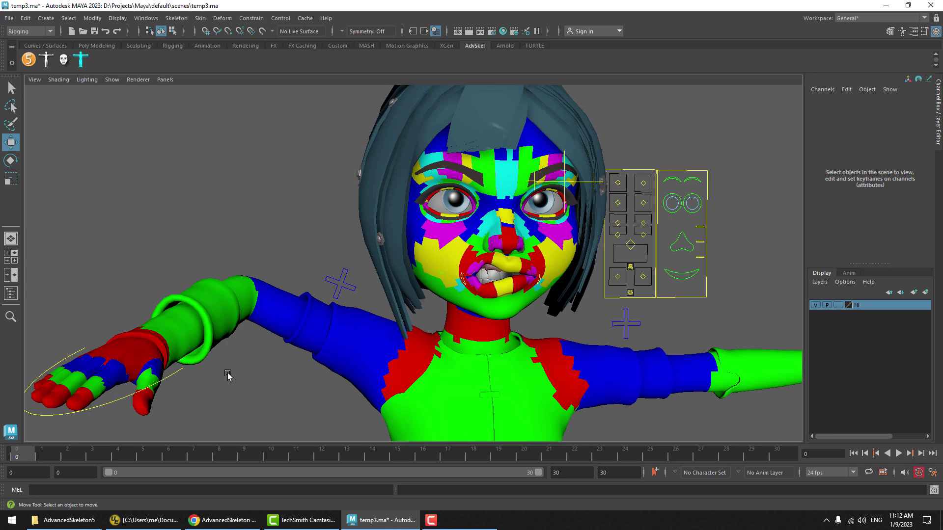
pyautogui.scroll(-5, 368, 324)
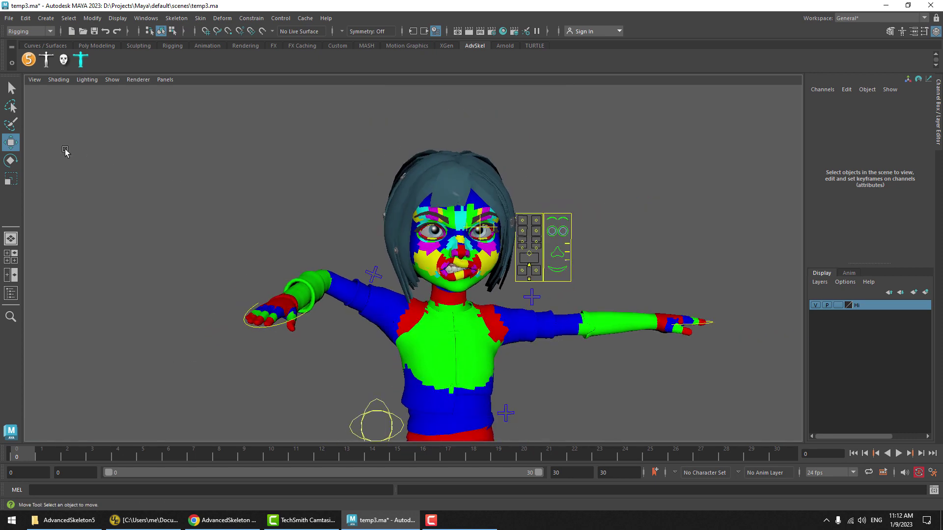
# Open the AdvancedSkeleton tools and expand the Control Mesh options under Body
pyautogui.click(27, 61)
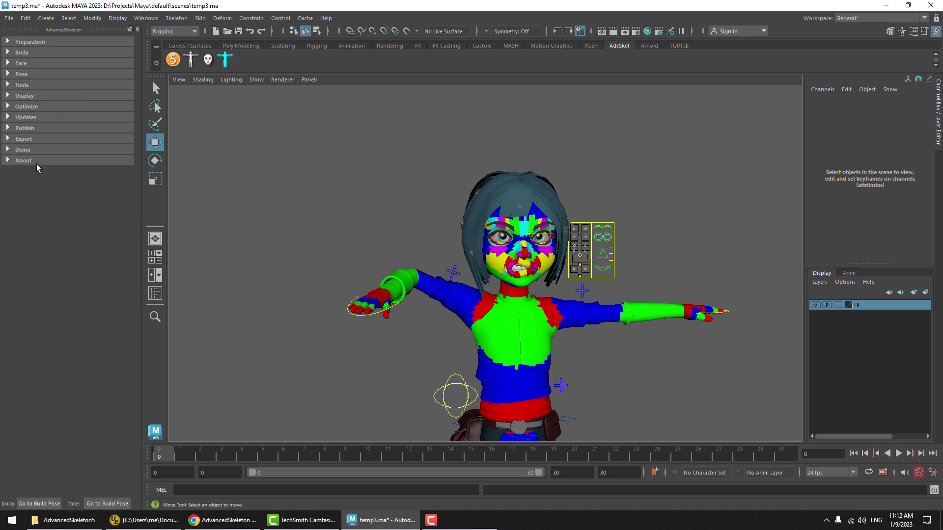
pyautogui.click(23, 53)
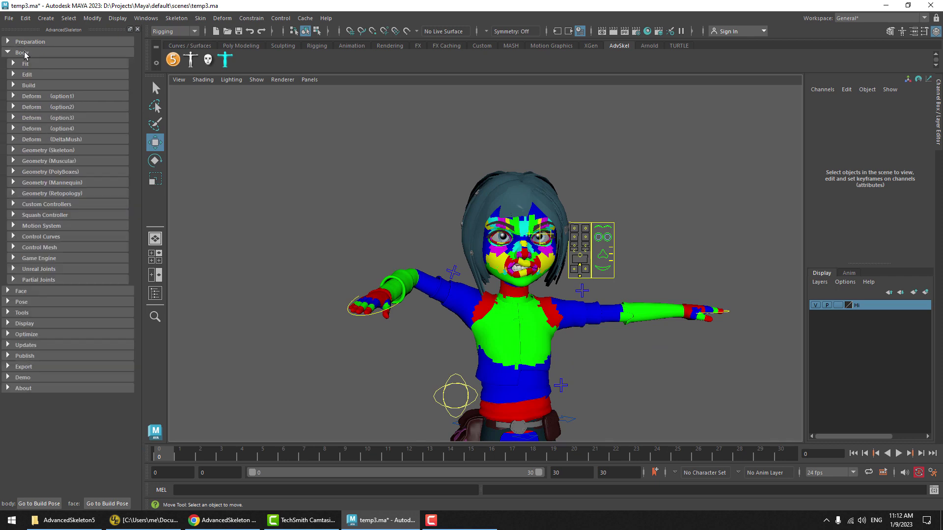
pyautogui.click(42, 248)
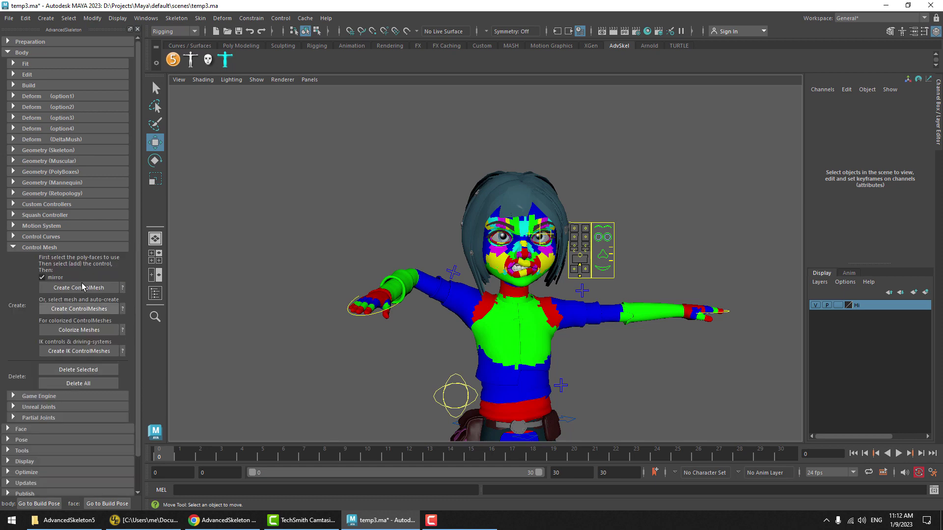
# View the help illustration for creating control meshes and close it
pyautogui.click(122, 287)
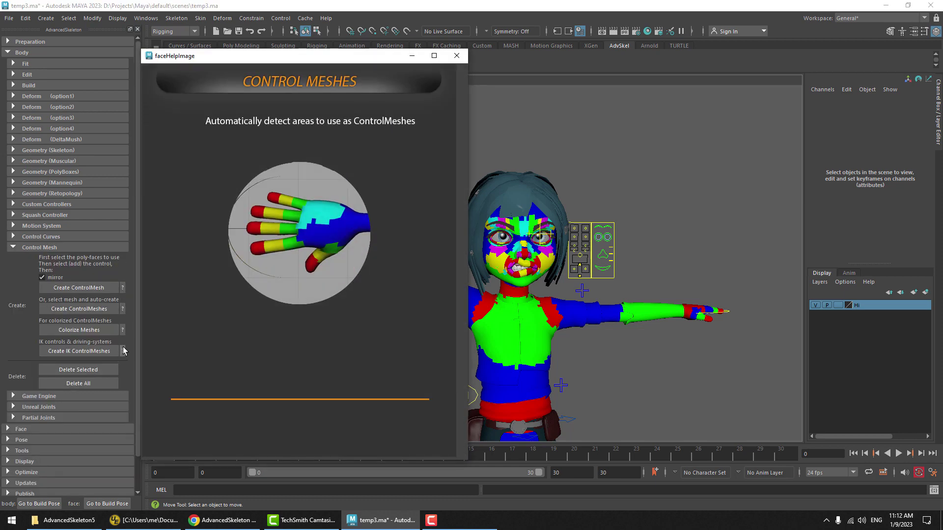
pyautogui.click(456, 55)
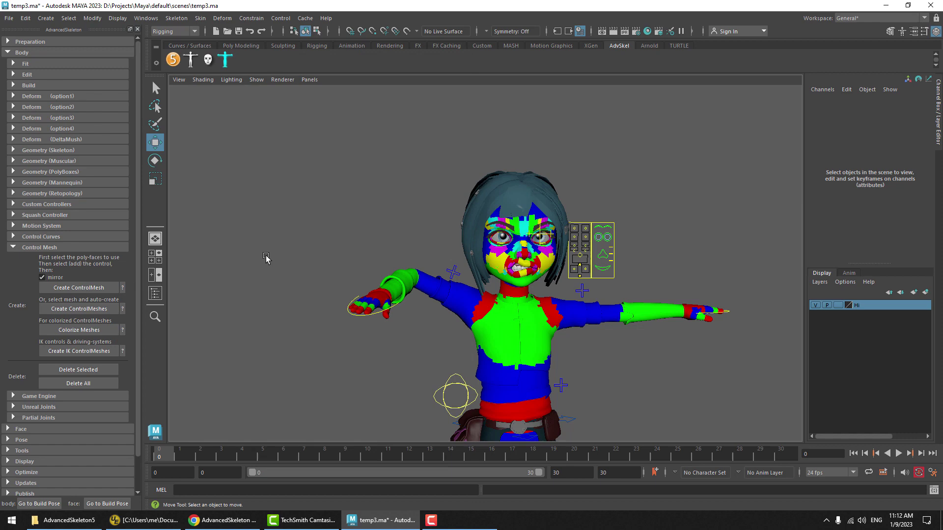
pyautogui.keyDown('alt'); pyautogui.moveTo(539, 290); pyautogui.dragTo(525, 253, button='middle'); pyautogui.keyUp('alt')
pyautogui.scroll(3, 515, 262)
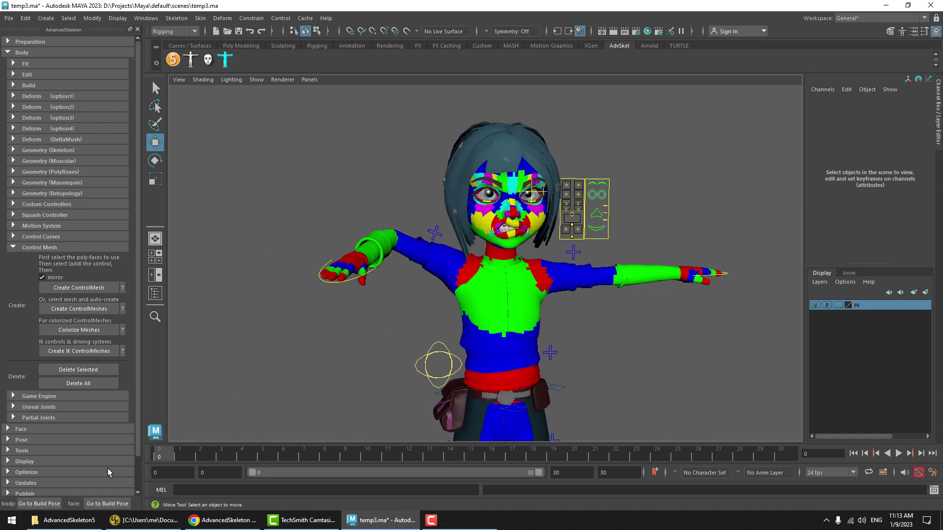
# Look up the powder character in the list of AdvancedSkeleton demos, then collapse the Demo section
pyautogui.scroll(-3, 139, 472)
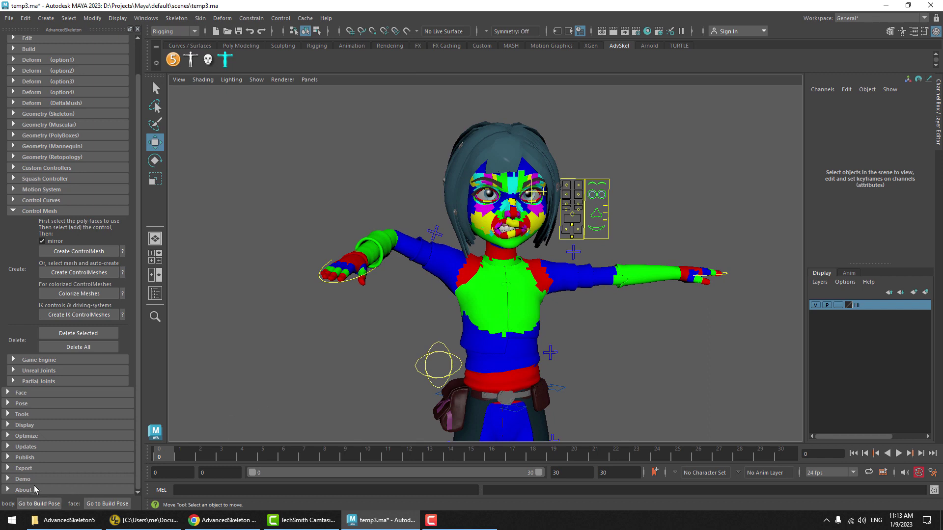
pyautogui.scroll(-3, 73, 442)
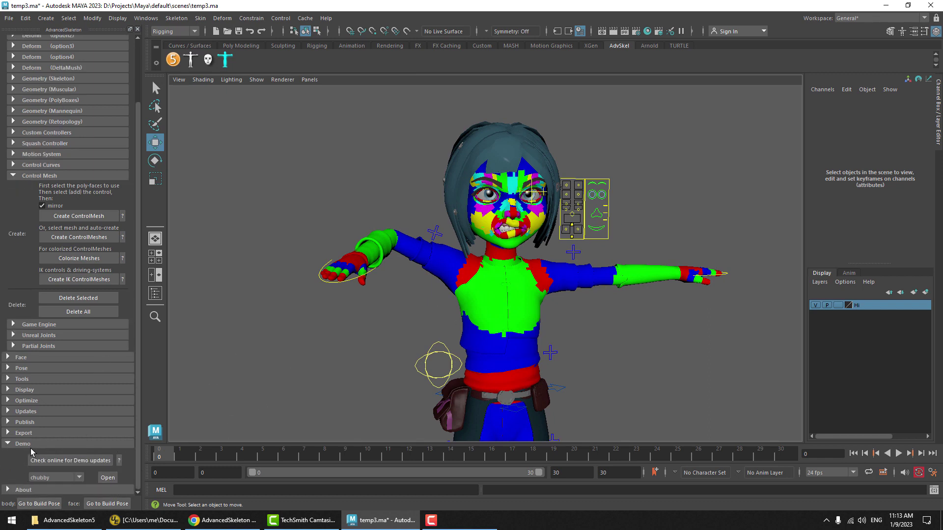
pyautogui.click(53, 478)
pyautogui.click(51, 458)
pyautogui.click(44, 479)
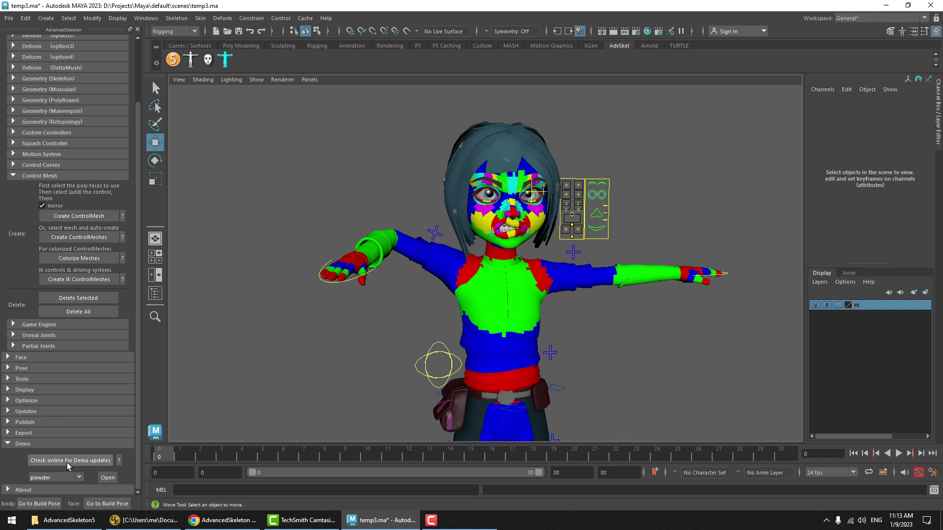
pyautogui.click(51, 479)
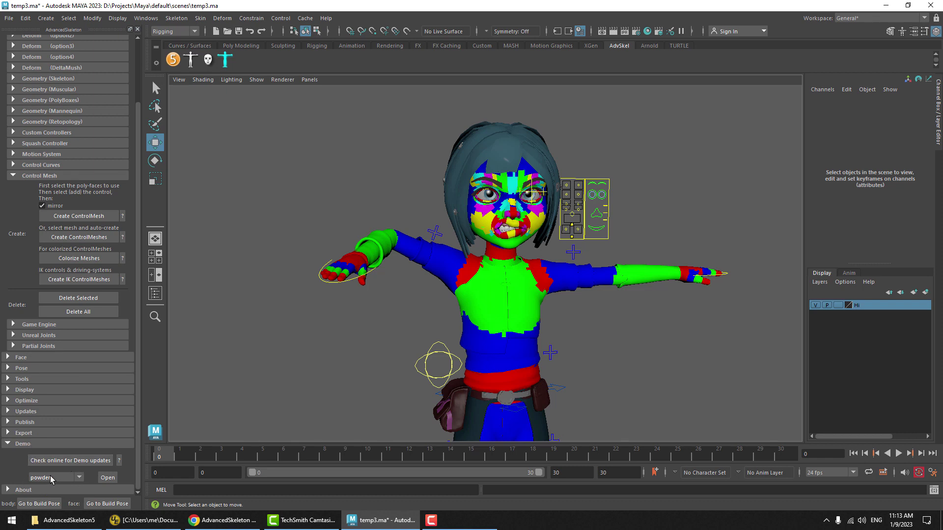
pyautogui.click(21, 443)
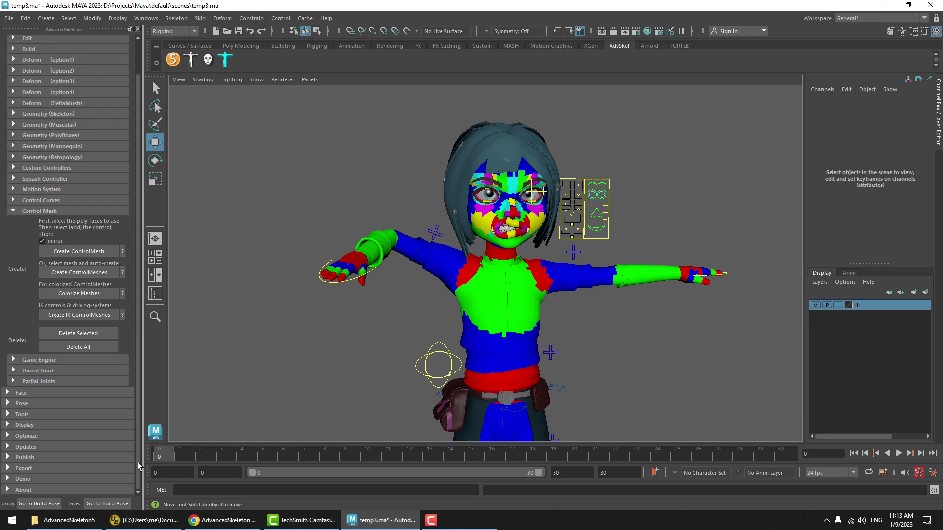
# Return both the face and the body of the rig to the build pose
pyautogui.click(100, 503)
pyautogui.click(56, 505)
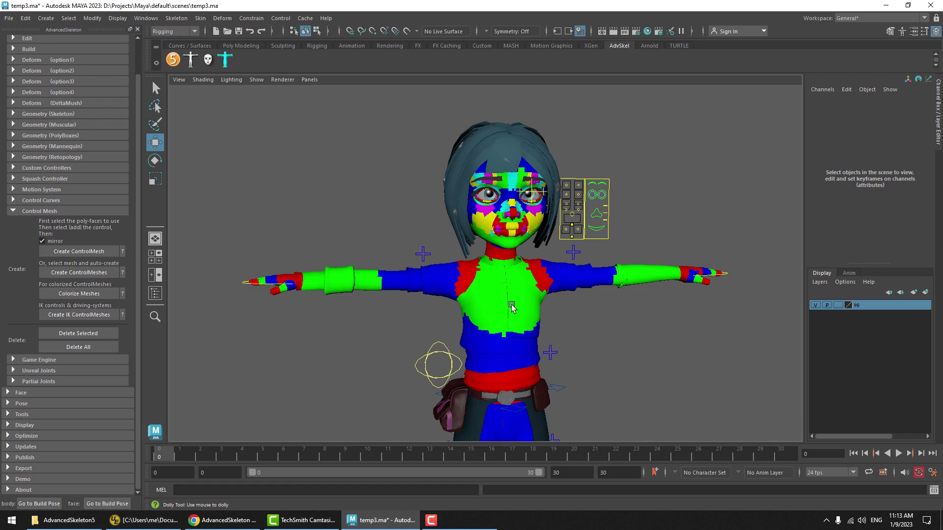
pyautogui.scroll(1, 511, 307)
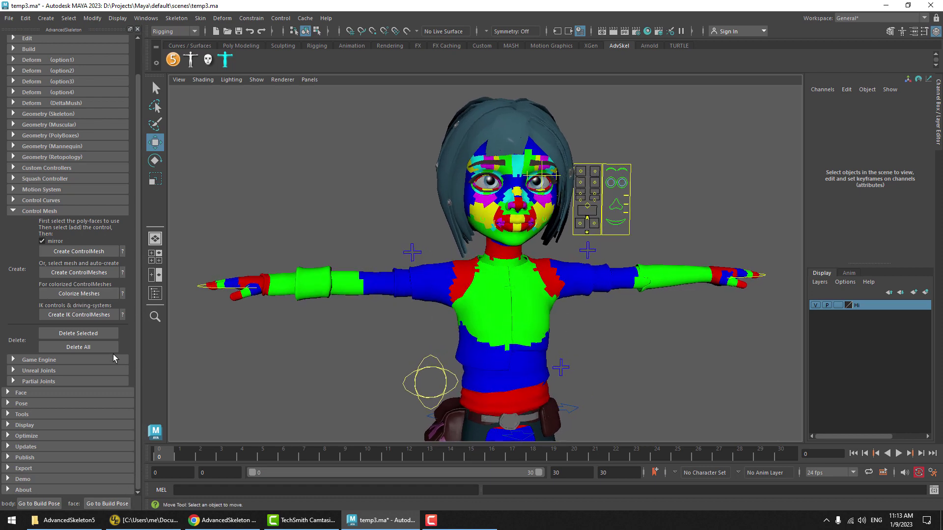
# Delete all control meshes from the rig and clear the control selection
pyautogui.click(79, 348)
pyautogui.scroll(3, 489, 317)
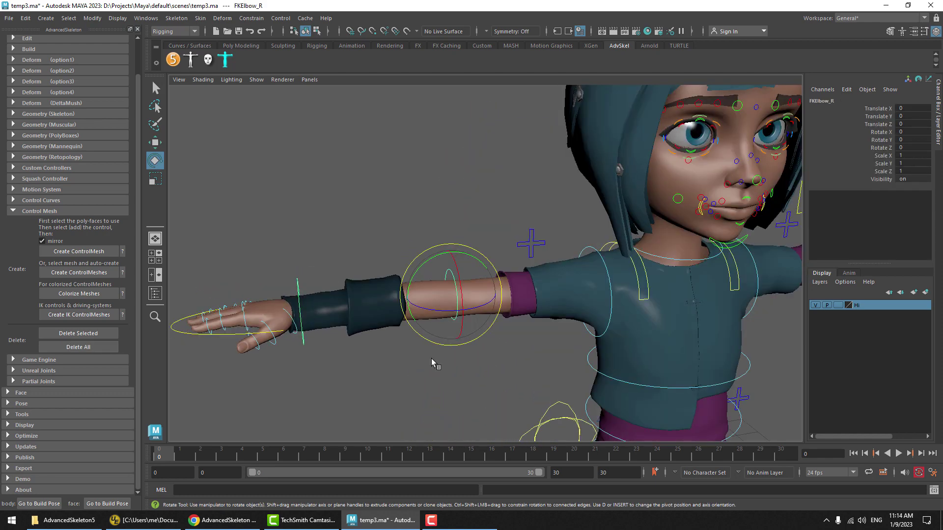
pyautogui.click(432, 361)
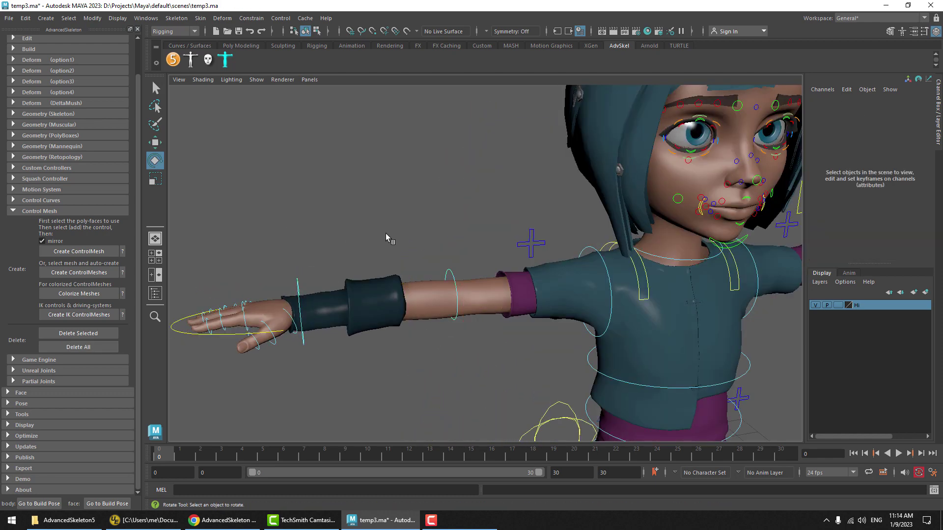
# Select the arms mesh at the character's right hand and switch it to face selection mode
pyautogui.keyDown('alt'); pyautogui.moveTo(339, 285); pyautogui.dragTo(349, 331); pyautogui.keyUp('alt')
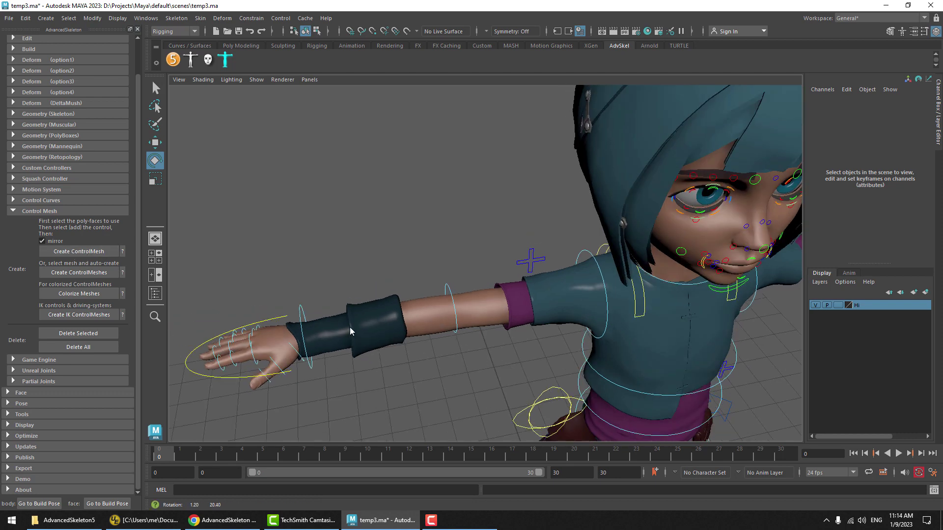
pyautogui.keyDown('alt'); pyautogui.moveTo(349, 331); pyautogui.dragTo(562, 276, button='right'); pyautogui.keyUp('alt')
pyautogui.keyDown('alt'); pyautogui.moveTo(215, 362); pyautogui.dragTo(457, 275, button='middle'); pyautogui.keyUp('alt')
pyautogui.click(381, 280)
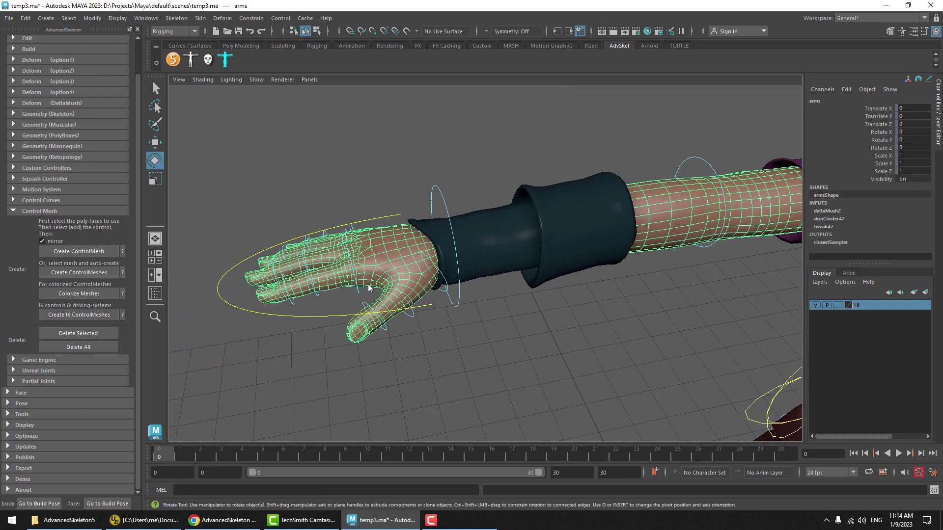
pyautogui.keyDown('alt'); pyautogui.moveTo(374, 284); pyautogui.dragTo(361, 280); pyautogui.keyUp('alt')
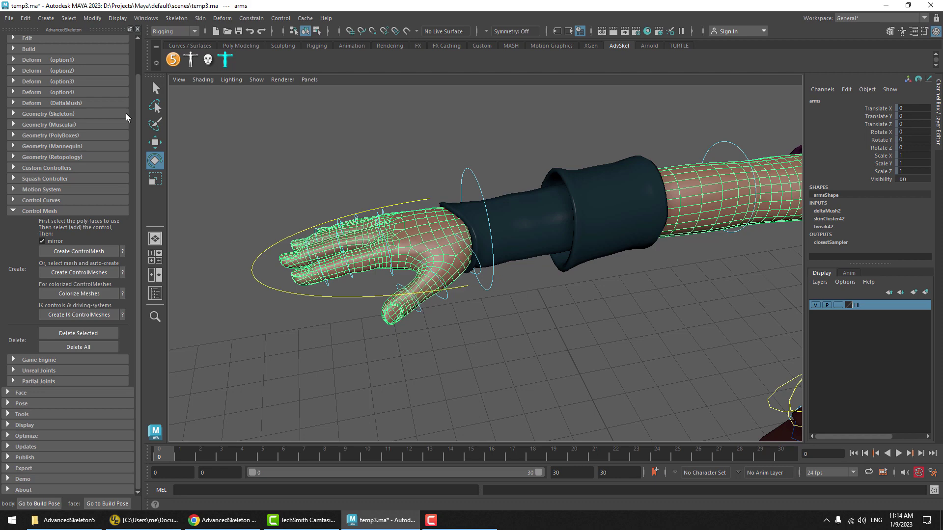
pyautogui.click(156, 88)
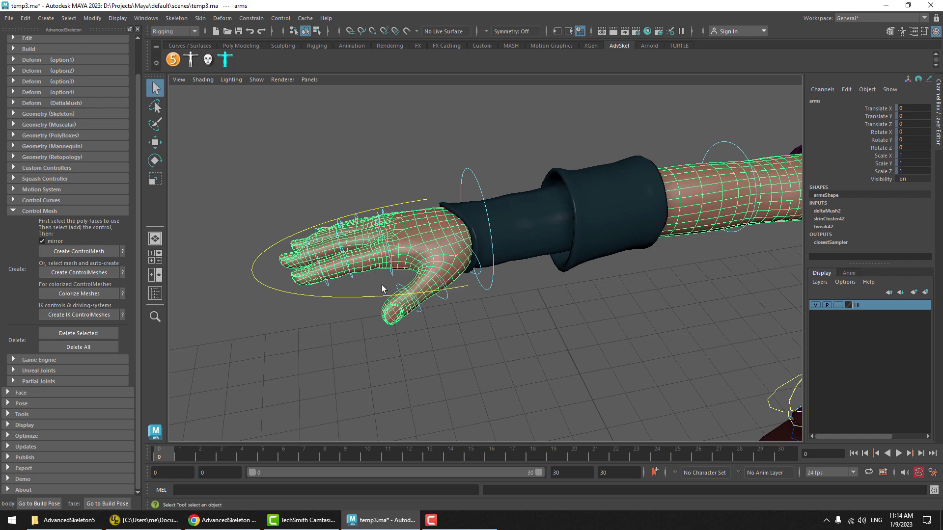
pyautogui.keyDown('alt'); pyautogui.moveTo(372, 273); pyautogui.dragTo(411, 237); pyautogui.keyUp('alt')
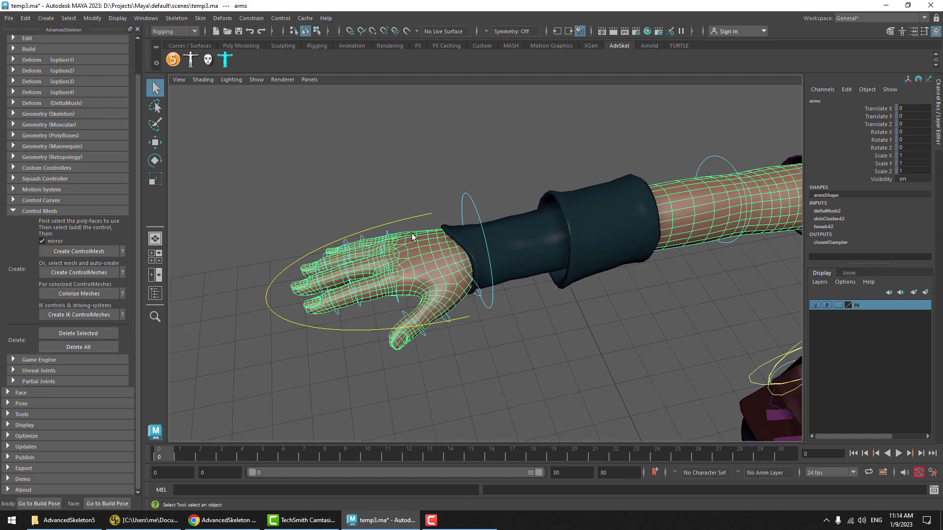
pyautogui.moveTo(416, 229); pyautogui.dragTo(417, 260, button='right')
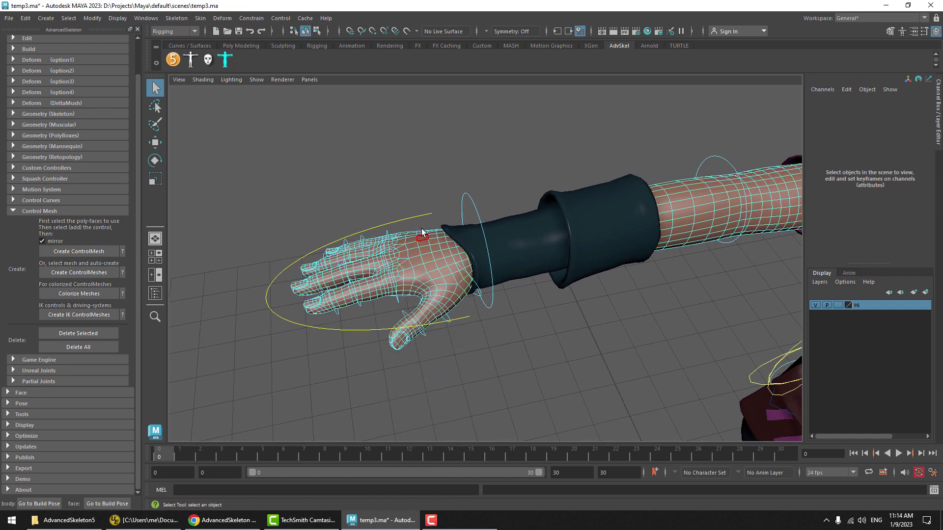
pyautogui.keyDown('alt'); pyautogui.moveTo(478, 299); pyautogui.dragTo(457, 301); pyautogui.keyUp('alt')
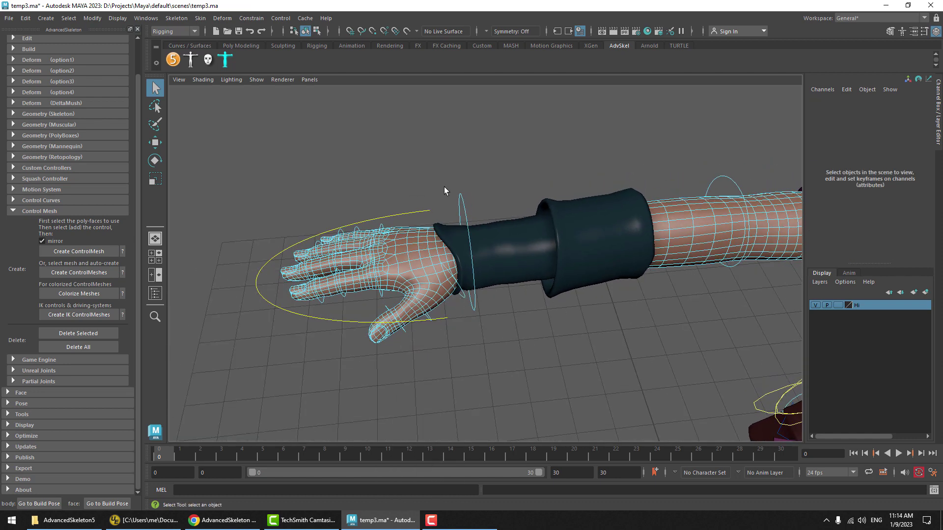
# Select the arms mesh faces of the right hand, add the FKWrist_R control, and create a mirrored control mesh from them
pyautogui.moveTo(455, 159); pyautogui.dragTo(321, 376)
pyautogui.keyDown('alt'); pyautogui.moveTo(393, 342); pyautogui.dragTo(426, 239); pyautogui.keyUp('alt')
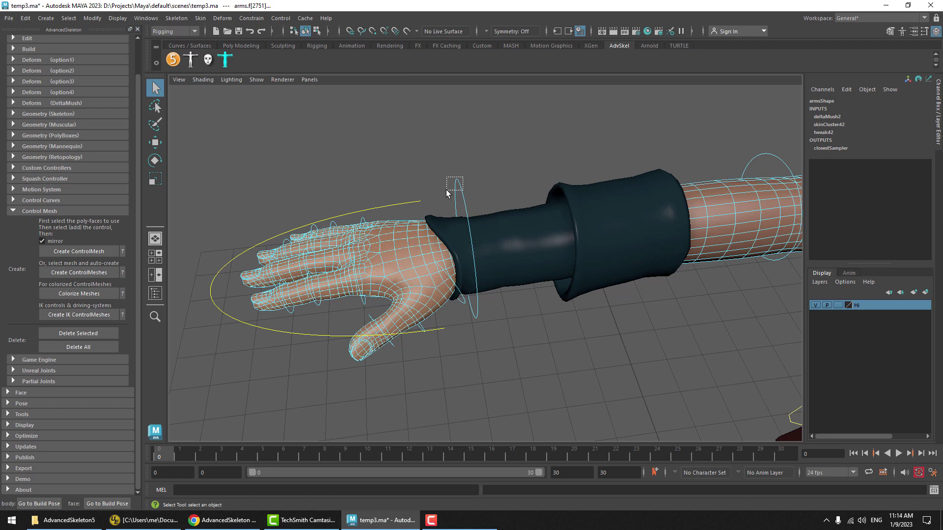
pyautogui.moveTo(446, 190); pyautogui.dragTo(445, 190)
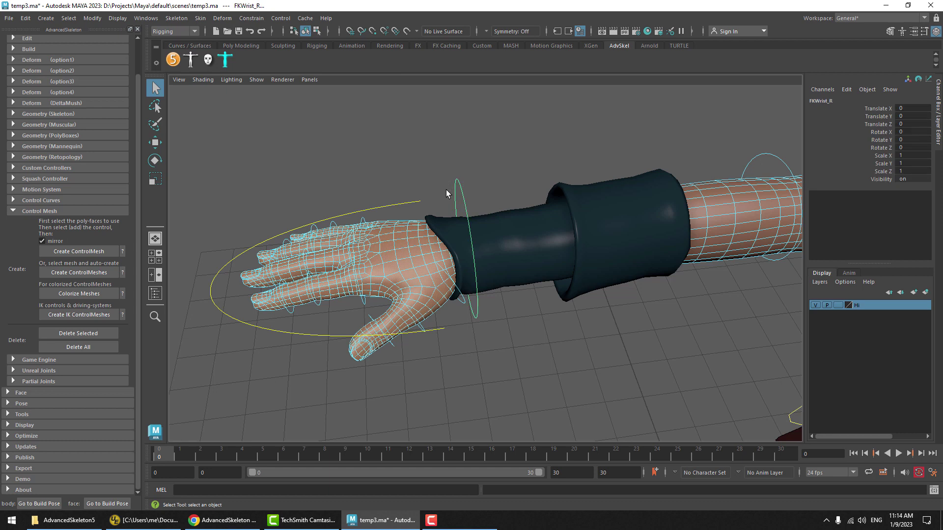
pyautogui.click(63, 252)
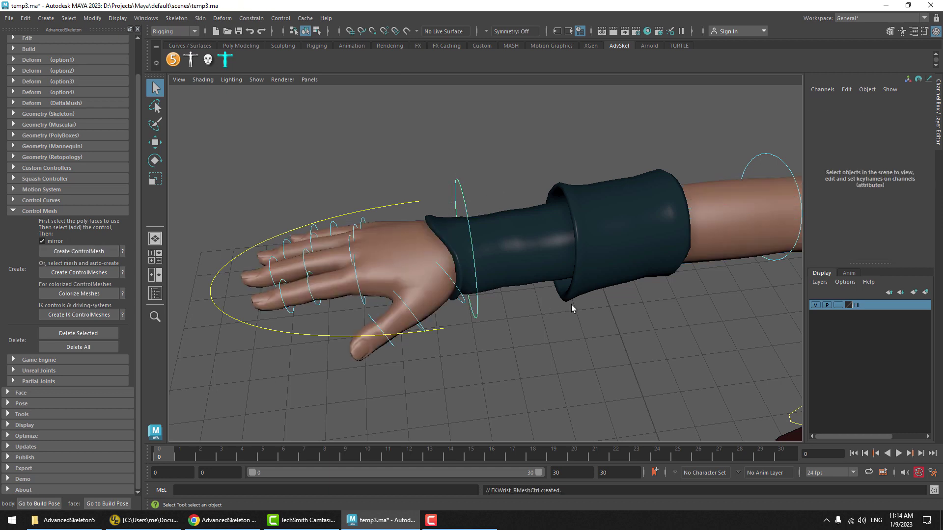
# Set the Hi display layer to Reference so the arms mesh can no longer be picked over the hand's control mesh
pyautogui.click(427, 247)
pyautogui.press('e')
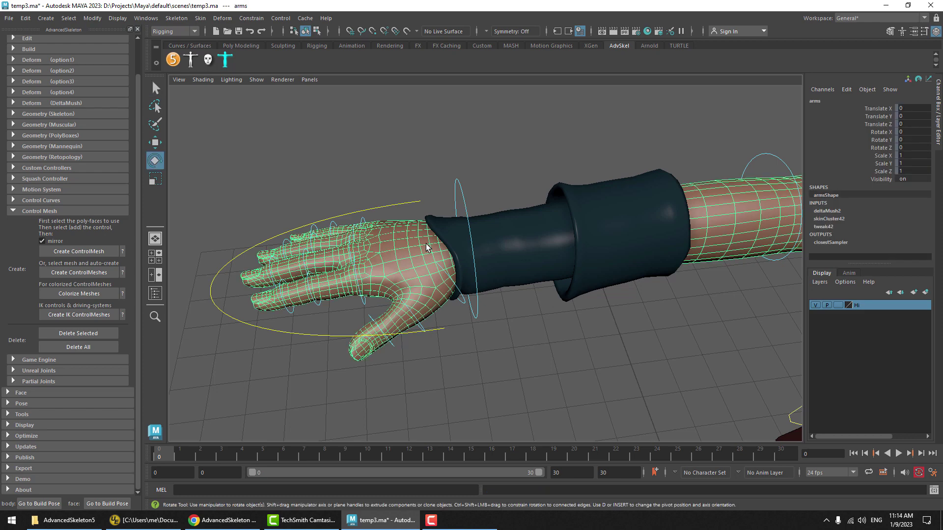
pyautogui.click(546, 389)
pyautogui.click(407, 247)
pyautogui.click(837, 305)
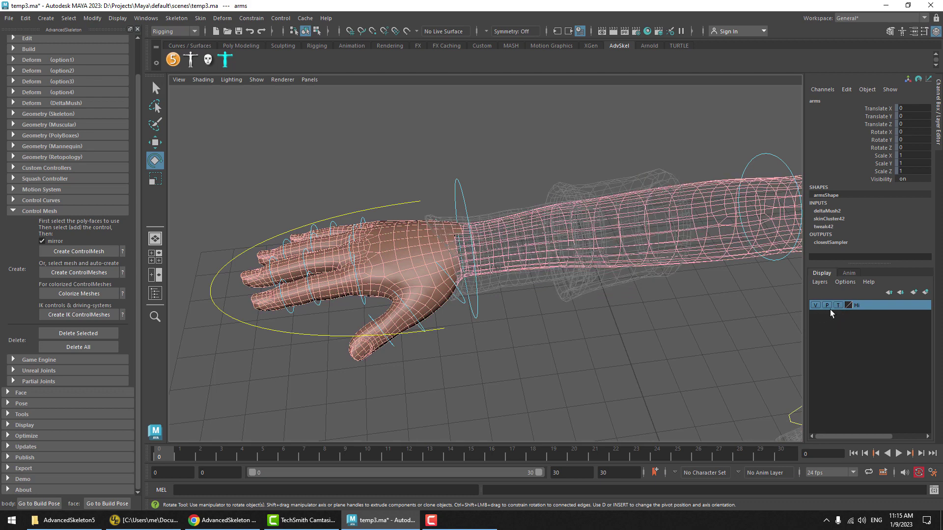
pyautogui.click(837, 305)
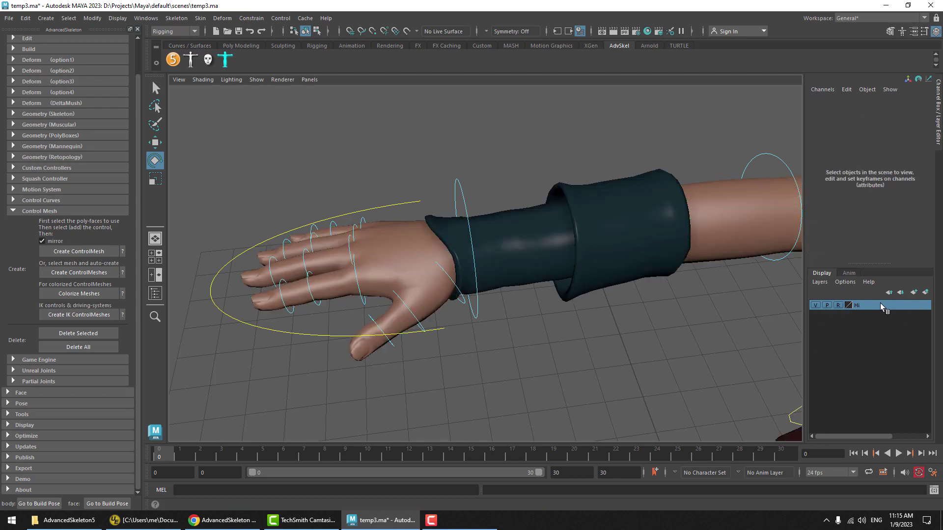
# Try rotating the right wrist through its control mesh and undo the rotation
pyautogui.click(411, 250)
pyautogui.moveTo(411, 250); pyautogui.dragTo(457, 218)
pyautogui.hotkey('ctrl', 'z')
pyautogui.hotkey('ctrl', 'z')
pyautogui.click(429, 263)
pyautogui.hotkey('ctrl', 'z')
pyautogui.hotkey('ctrl', 'z')
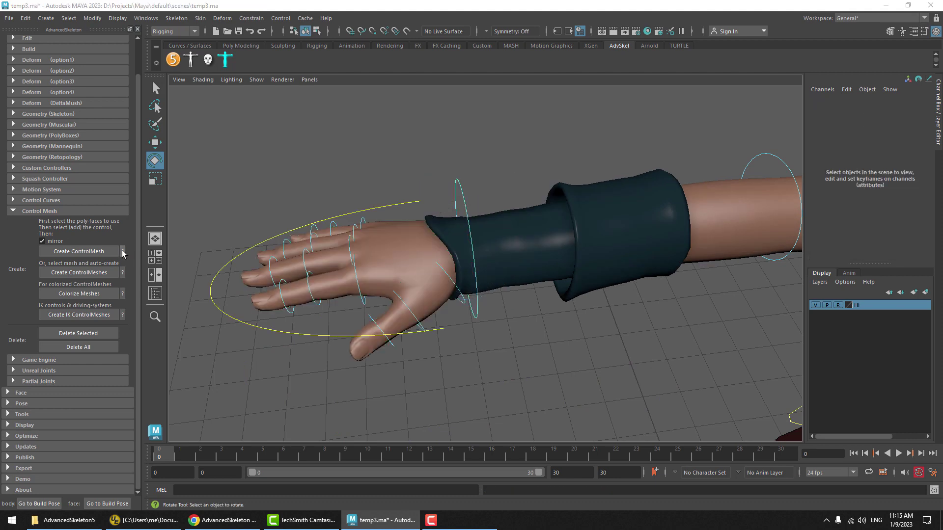
# Look at the help images for creating a single control mesh and for auto-creating control meshes, closing each one
pyautogui.click(122, 251)
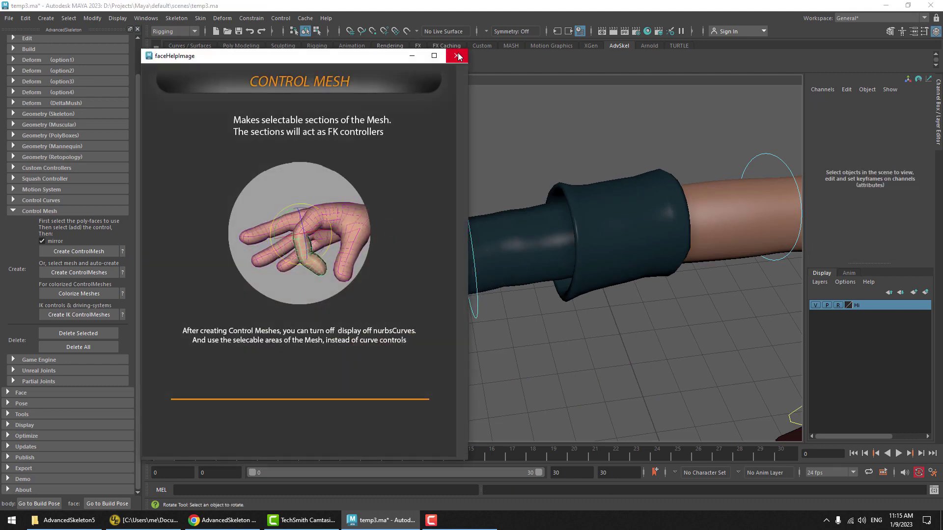
pyautogui.click(457, 56)
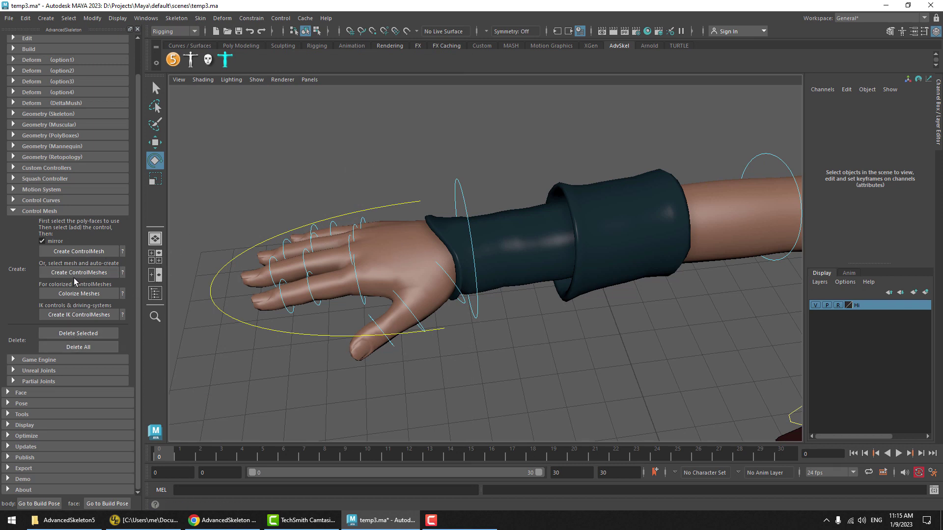
pyautogui.click(122, 272)
pyautogui.click(456, 56)
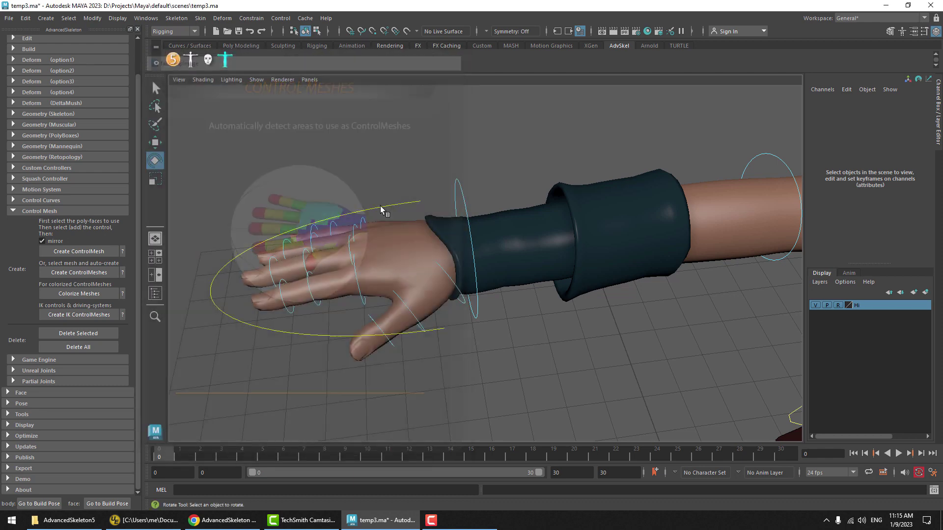
# Return the Hi layer to its normal display type and auto-create control meshes from the arms mesh
pyautogui.click(838, 305)
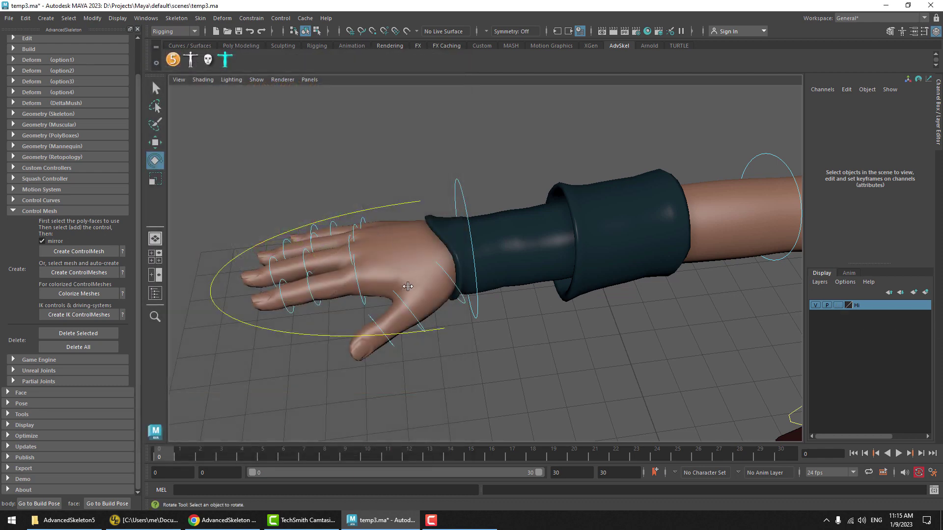
pyautogui.click(408, 250)
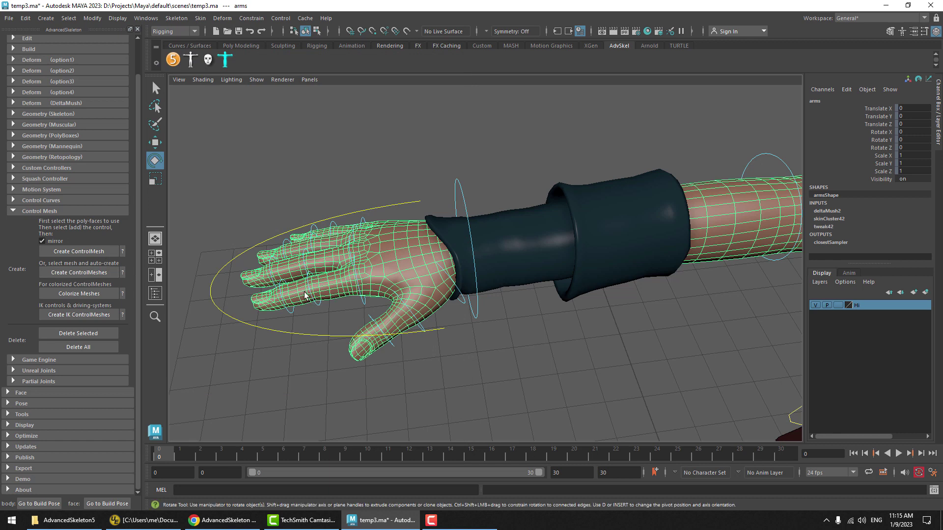
pyautogui.click(74, 273)
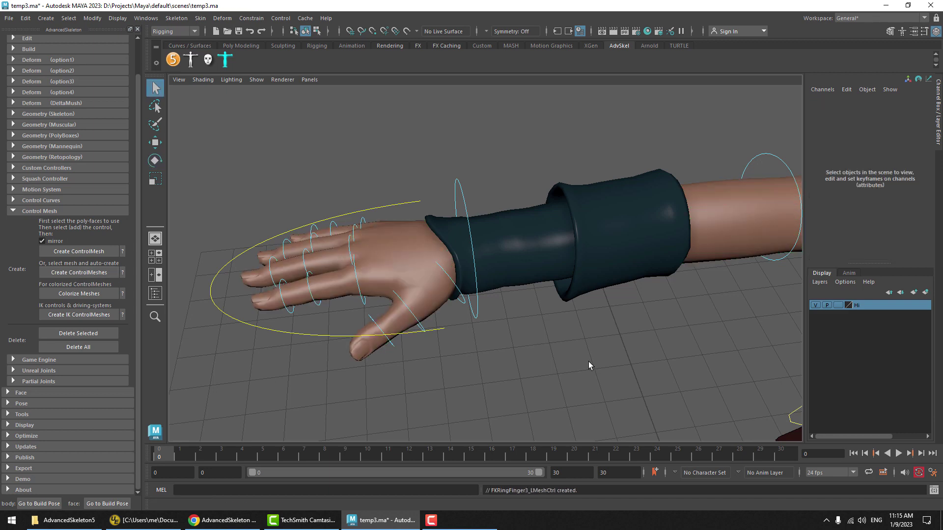
# Hide the Hi layer and pick the control meshes on the right forearm and the base of the index finger
pyautogui.click(815, 306)
pyautogui.scroll(-5, 617, 352)
pyautogui.scroll(3, 540, 314)
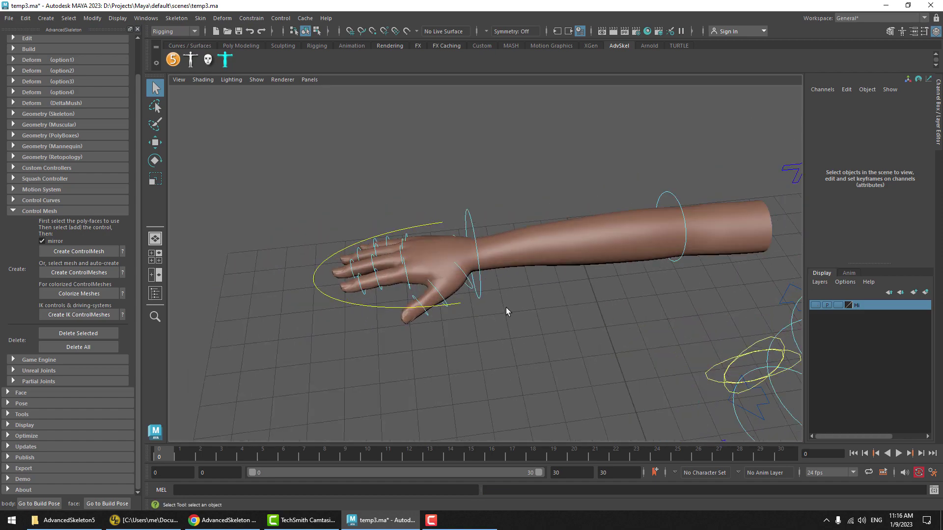
pyautogui.keyDown('alt'); pyautogui.moveTo(505, 312); pyautogui.dragTo(330, 297, button='right'); pyautogui.keyUp('alt')
pyautogui.keyDown('alt'); pyautogui.moveTo(427, 294); pyautogui.dragTo(306, 286, button='middle'); pyautogui.keyUp('alt')
pyautogui.keyDown('alt'); pyautogui.moveTo(339, 288); pyautogui.dragTo(366, 282); pyautogui.keyUp('alt')
pyautogui.click(386, 267)
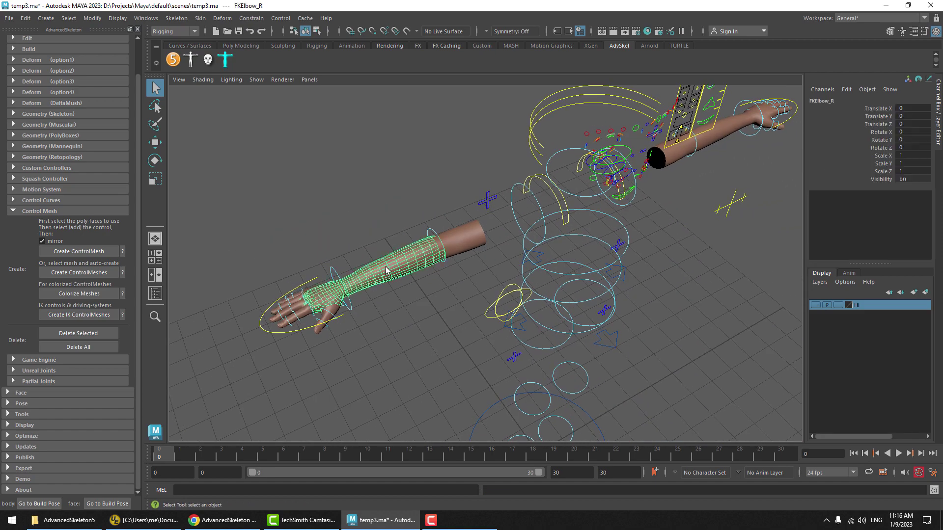
pyautogui.click(323, 296)
pyautogui.scroll(5, 323, 296)
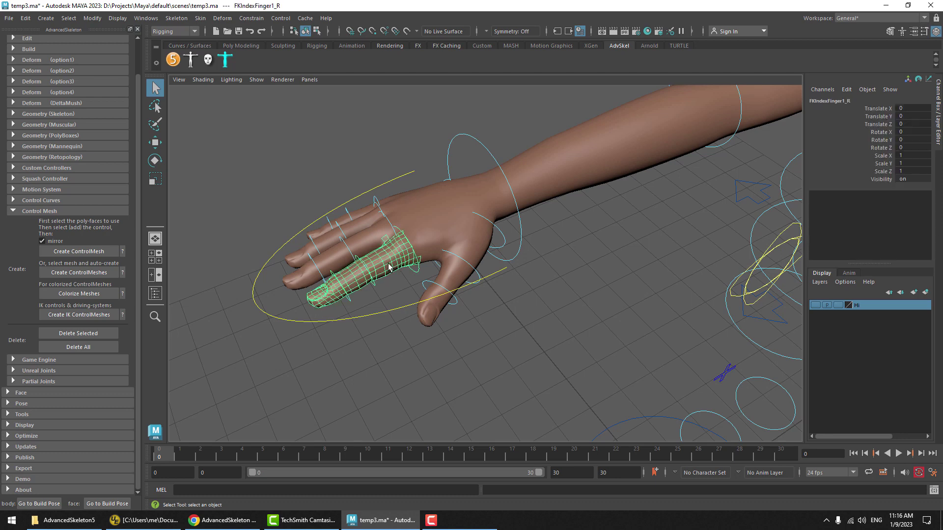
# Try rotating the right index fingertip through its control mesh, check the thumb and wrist control meshes, and clear the selection
pyautogui.click(351, 282)
pyautogui.click(322, 296)
pyautogui.press('e')
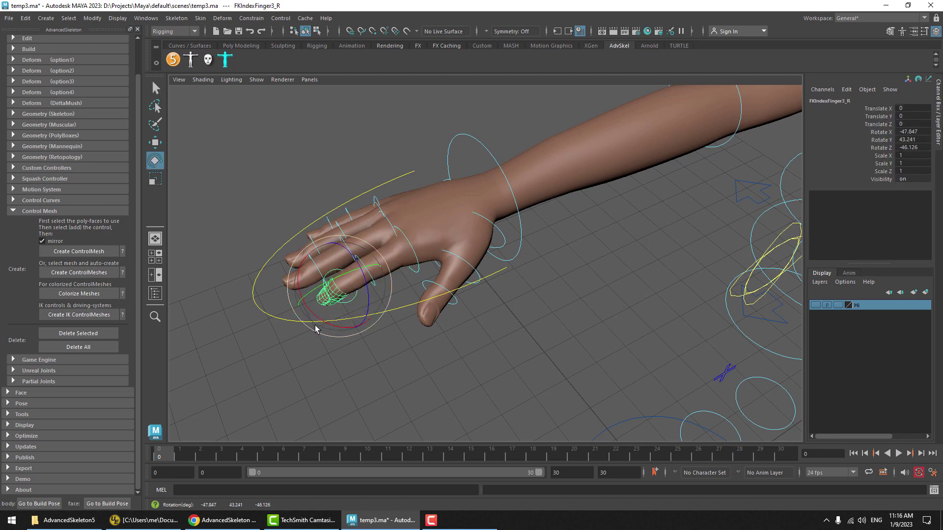
pyautogui.click(432, 308)
pyautogui.click(483, 261)
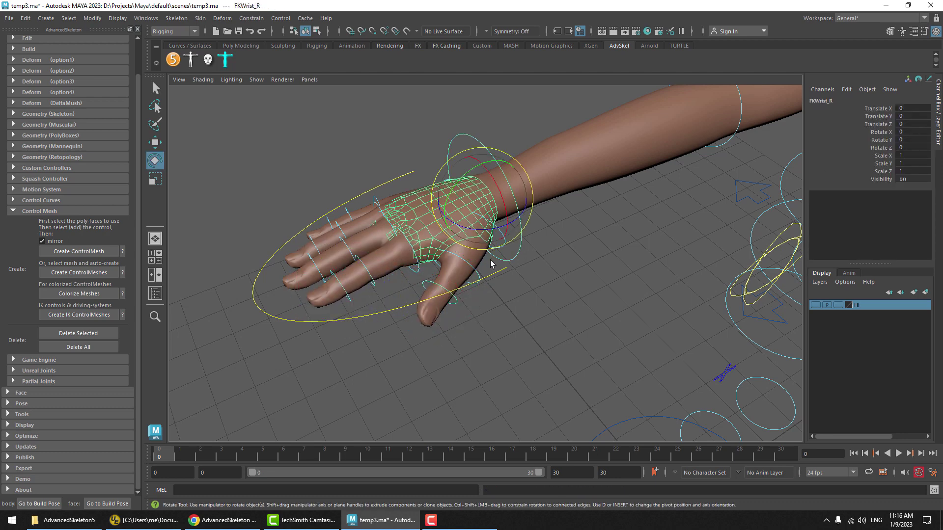
pyautogui.click(543, 309)
# Colorize the control meshes on the arms and hands
pyautogui.keyDown('alt'); pyautogui.moveTo(516, 276); pyautogui.dragTo(474, 286); pyautogui.keyUp('alt')
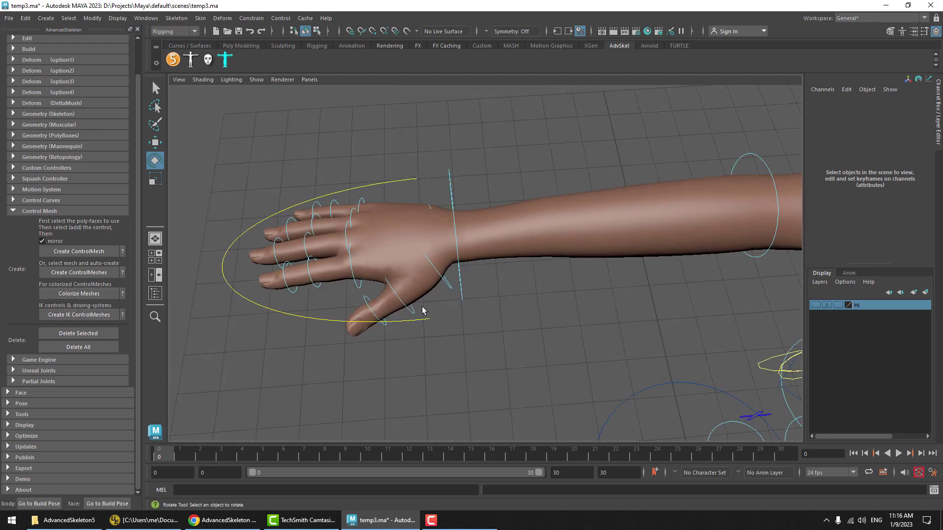
pyautogui.moveTo(420, 310)
pyautogui.keyDown('alt'); pyautogui.mouseDown()
pyautogui.moveTo(473, 300)
pyautogui.moveTo(450, 266)
pyautogui.moveTo(395, 269)
pyautogui.mouseUp(); pyautogui.keyUp('alt')
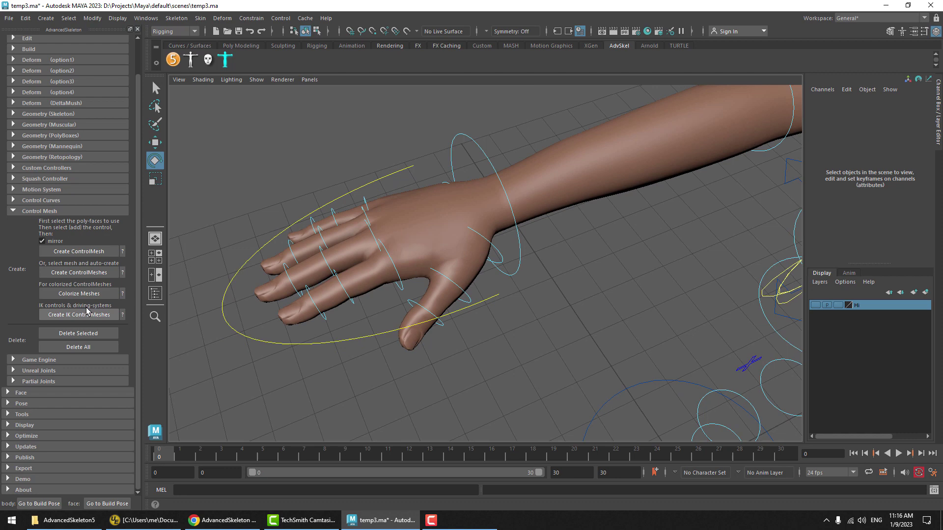
pyautogui.click(76, 293)
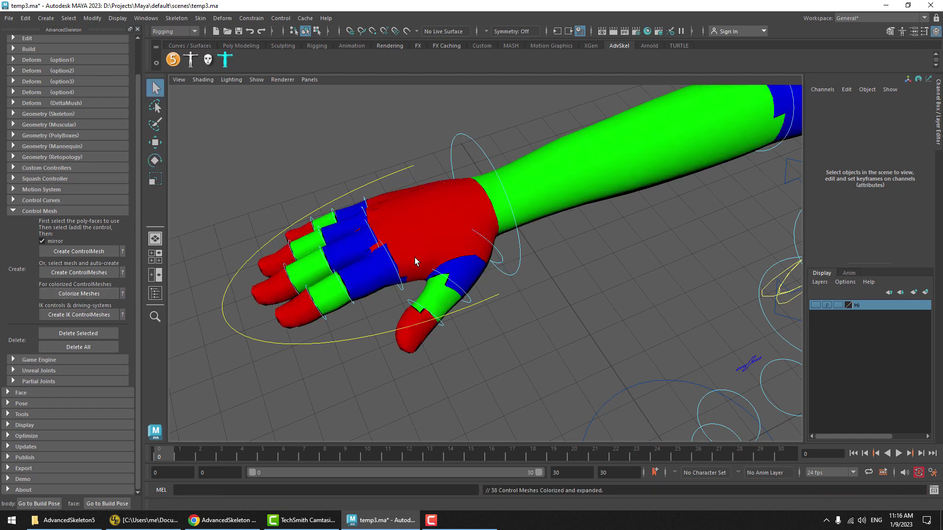
# Try rotating the right thumb through its colorized control mesh and undo the rotation
pyautogui.keyDown('alt'); pyautogui.moveTo(415, 261); pyautogui.dragTo(518, 281); pyautogui.keyUp('alt')
pyautogui.click(452, 333)
pyautogui.press('e')
pyautogui.hotkey('ctrl', 'z')
pyautogui.scroll(3, 519, 277)
pyautogui.click(530, 227)
# Make the Hi layer visible again and frame the character's head
pyautogui.scroll(-6, 564, 250)
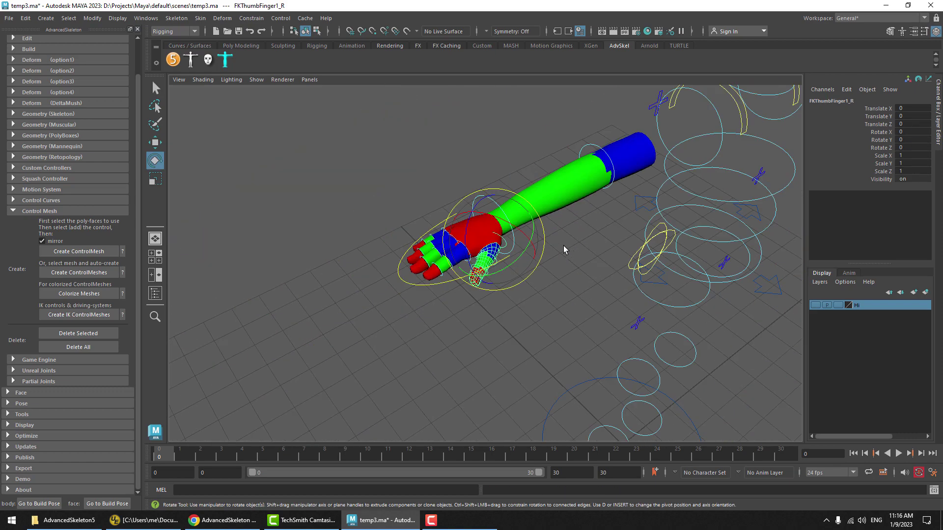
pyautogui.keyDown('alt'); pyautogui.moveTo(564, 250); pyautogui.dragTo(478, 250); pyautogui.keyUp('alt')
pyautogui.scroll(2, 479, 251)
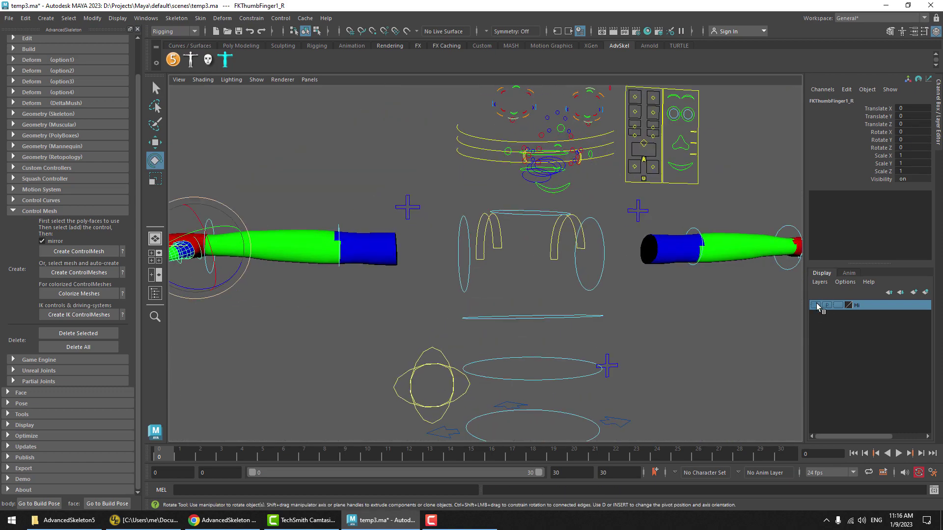
pyautogui.click(815, 305)
pyautogui.keyDown('alt'); pyautogui.moveTo(577, 221); pyautogui.dragTo(577, 298, button='middle'); pyautogui.keyUp('alt')
pyautogui.scroll(6, 577, 298)
# Auto-create control meshes from the head mesh and colorize them
pyautogui.click(580, 224)
pyautogui.keyDown('alt'); pyautogui.moveTo(579, 224); pyautogui.dragTo(437, 290, button='middle'); pyautogui.keyUp('alt')
pyautogui.keyDown('alt'); pyautogui.moveTo(437, 289); pyautogui.dragTo(408, 289, button='right'); pyautogui.keyUp('alt')
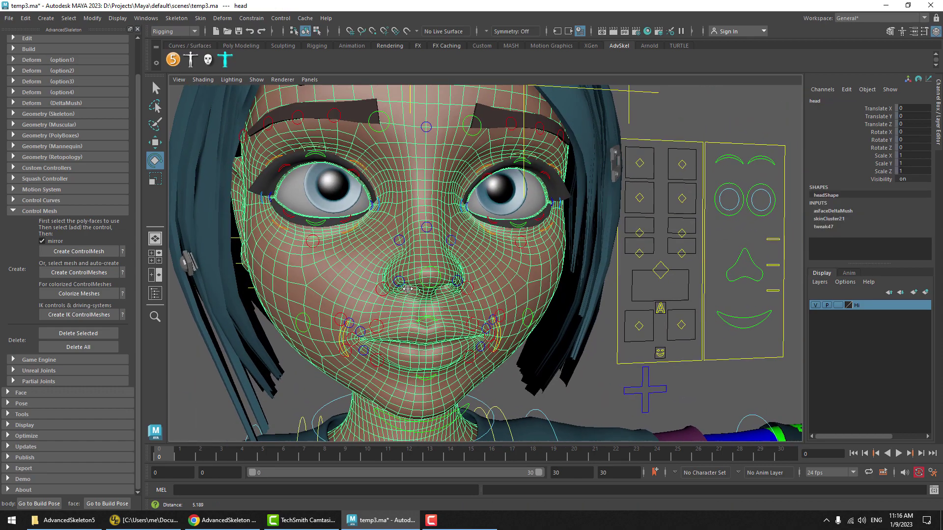
pyautogui.keyDown('alt'); pyautogui.moveTo(408, 289); pyautogui.dragTo(439, 229, button='middle'); pyautogui.keyUp('alt')
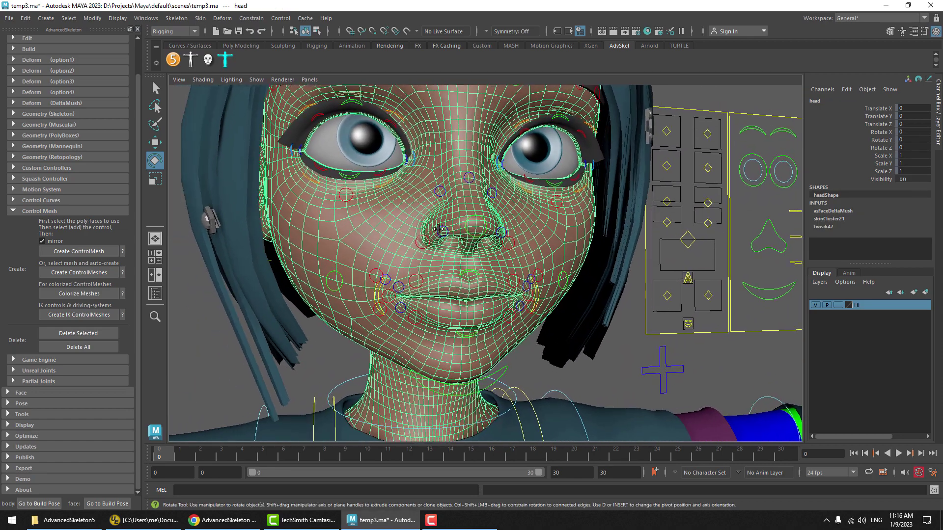
pyautogui.click(86, 273)
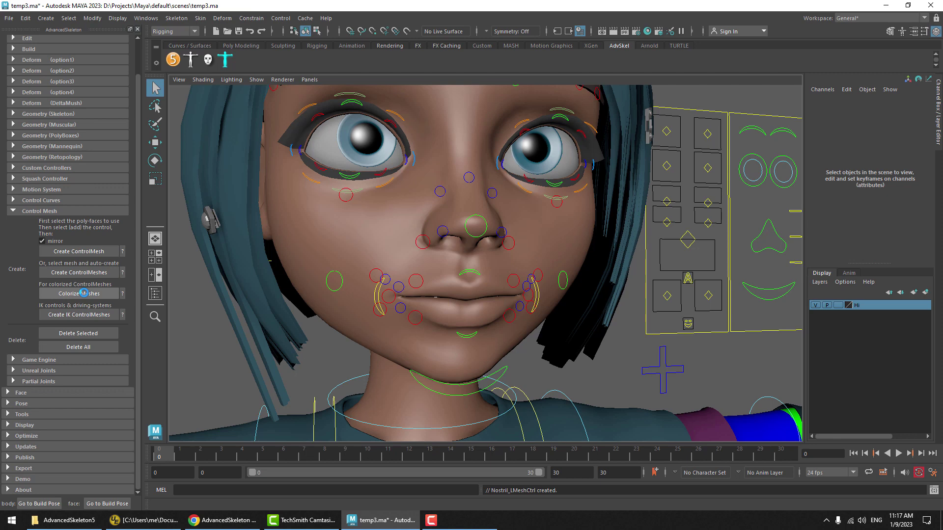
pyautogui.click(84, 293)
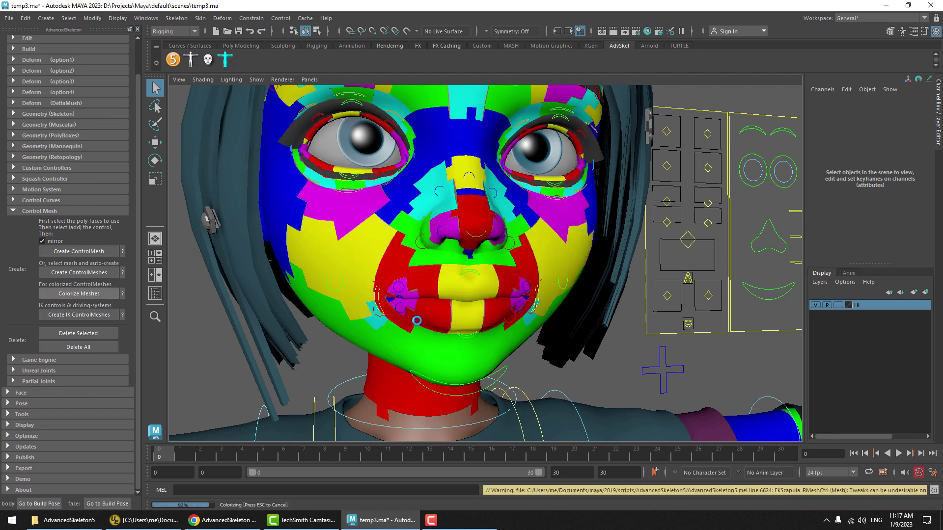
# Set the Hi layer's display type to Reference and close the layer settings without further changes
pyautogui.click(839, 305)
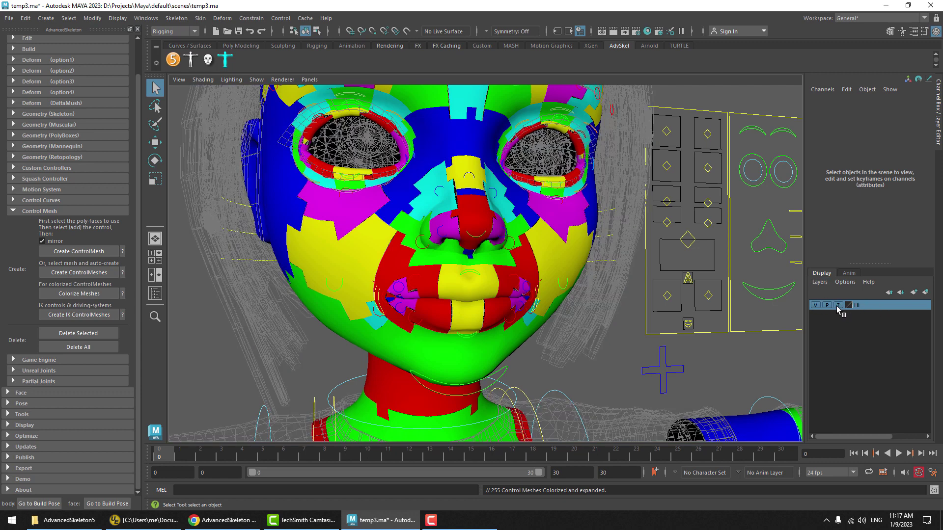
pyautogui.click(838, 306)
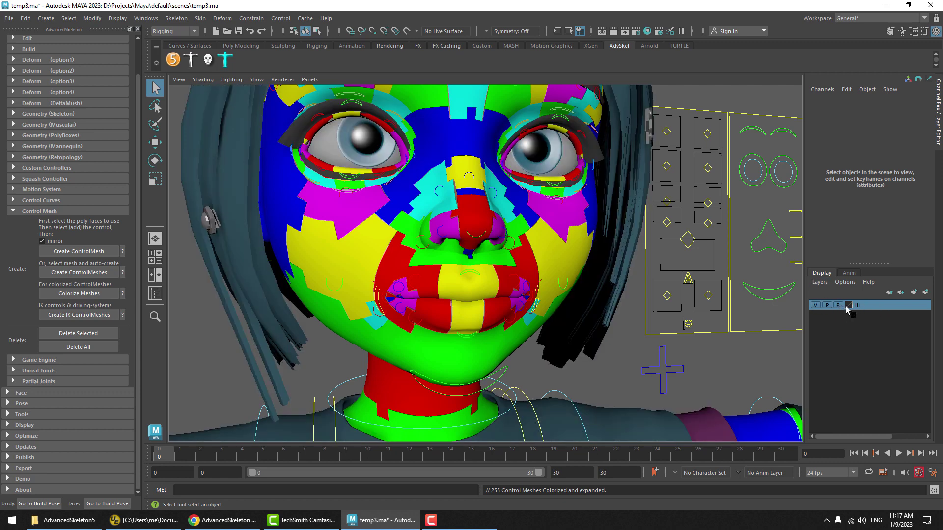
pyautogui.doubleClick(867, 306)
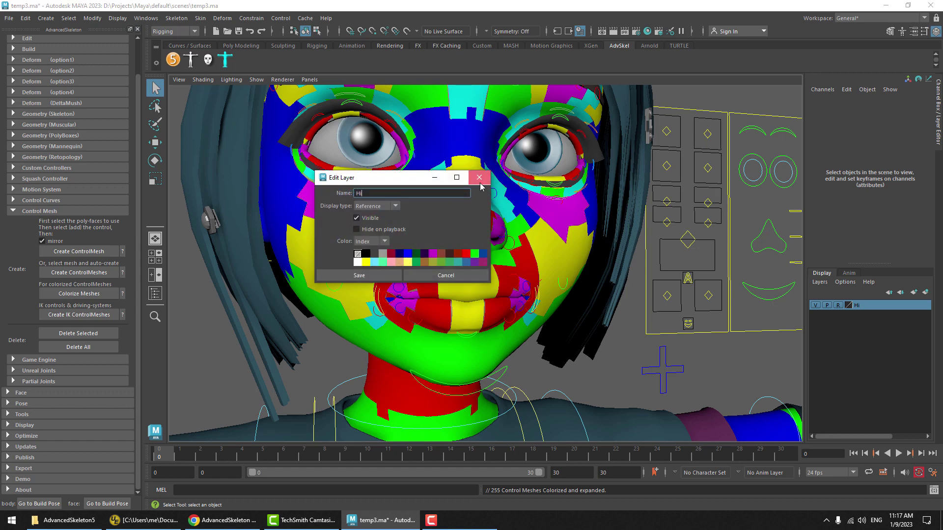
pyautogui.click(479, 177)
# Try moving the upper and lower lip through their control meshes on the face and undo the moves
pyautogui.click(401, 286)
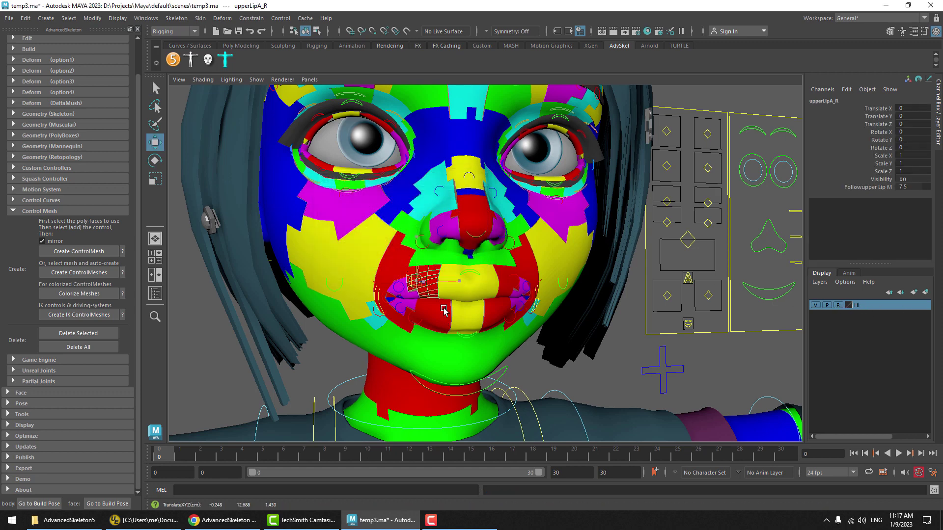
pyautogui.press('w')
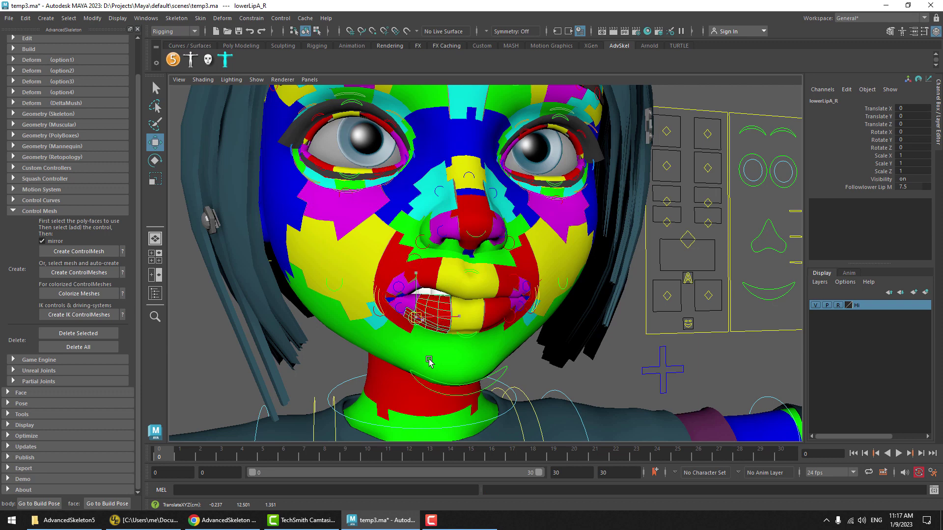
pyautogui.click(437, 300)
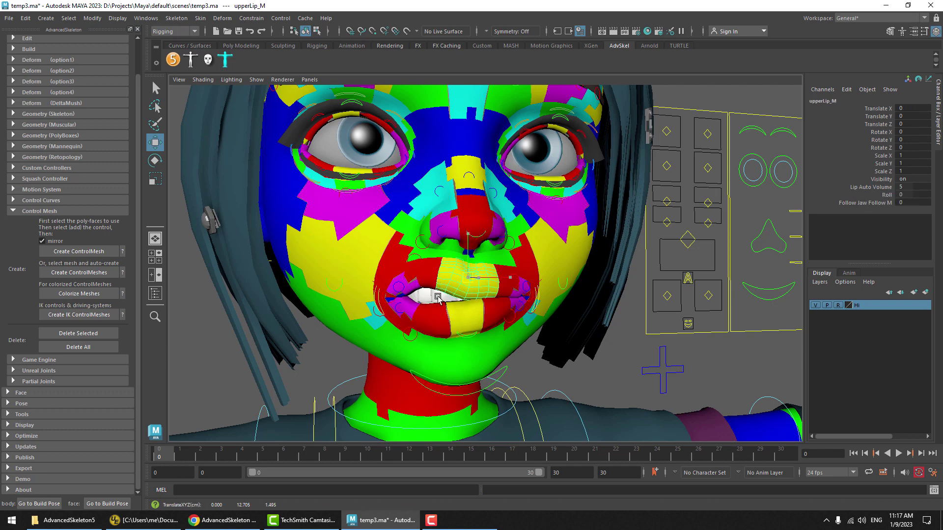
pyautogui.hotkey('ctrl', 'z')
pyautogui.hotkey('ctrl', 'z')
pyautogui.hotkey('ctrl', 'z')
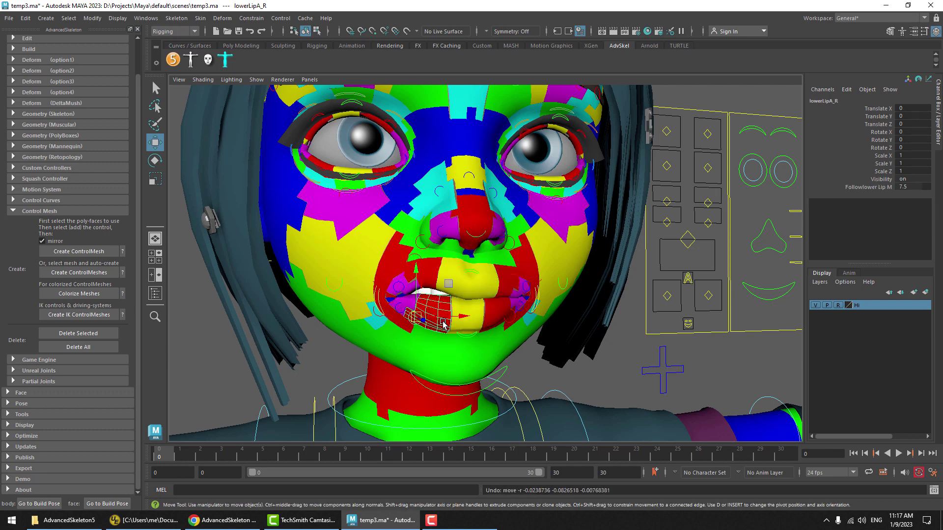
# Test the right lip control meshes with another move and select the SmileBulge_R control mesh on the right cheek
pyautogui.click(620, 386)
pyautogui.click(427, 275)
pyautogui.moveTo(429, 329); pyautogui.dragTo(431, 347, button='middle')
pyautogui.click(360, 273)
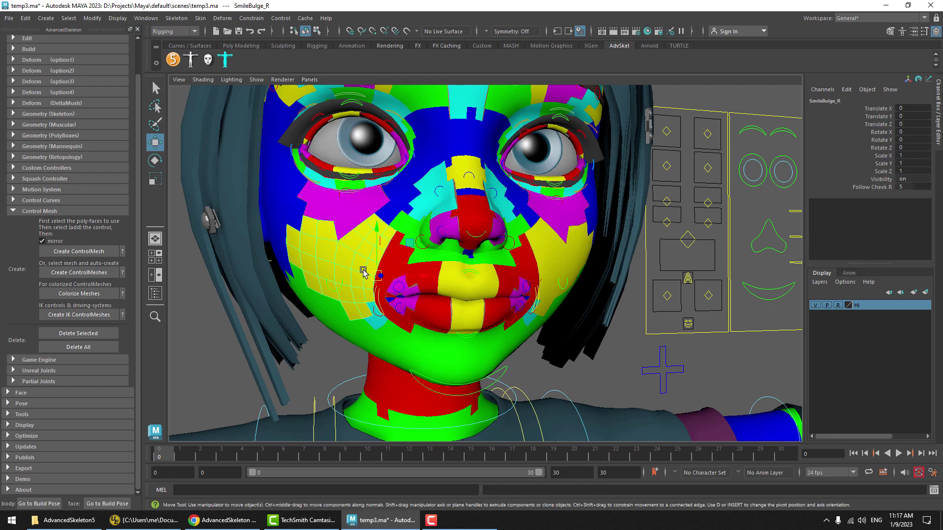
# Try moving the CheekRaiser_R control mesh under the right eye and undo the move
pyautogui.click(357, 289)
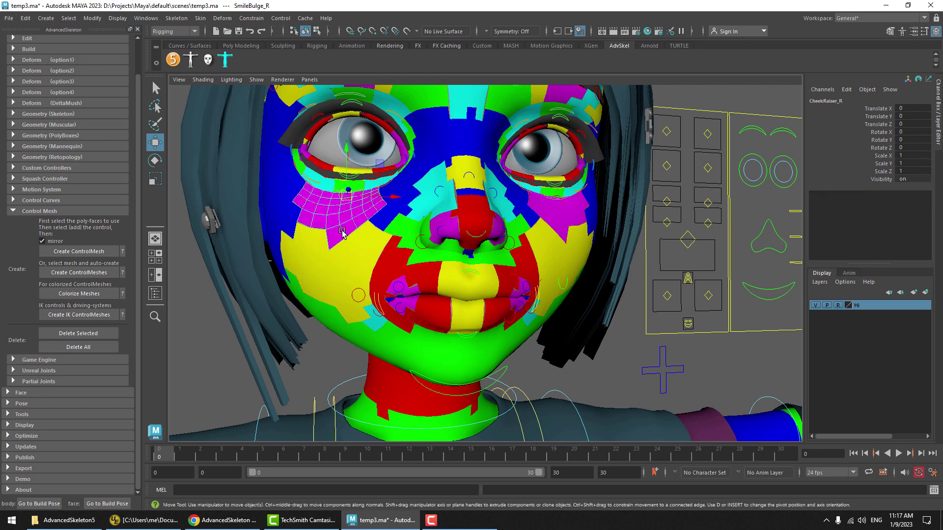
pyautogui.hotkey('ctrl', 'z')
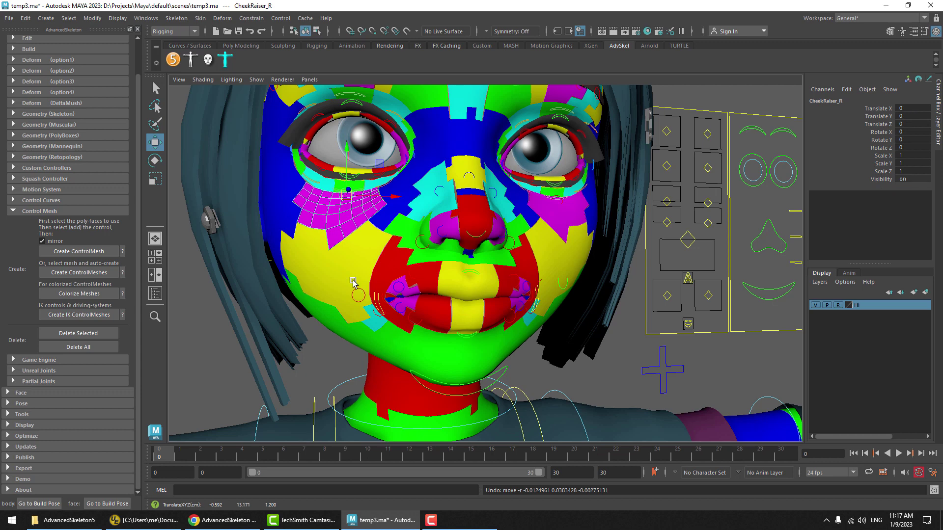
# Assign the ~ hotkey for toggling control visibility through the biped picker's display options, and close the picker
pyautogui.click(190, 59)
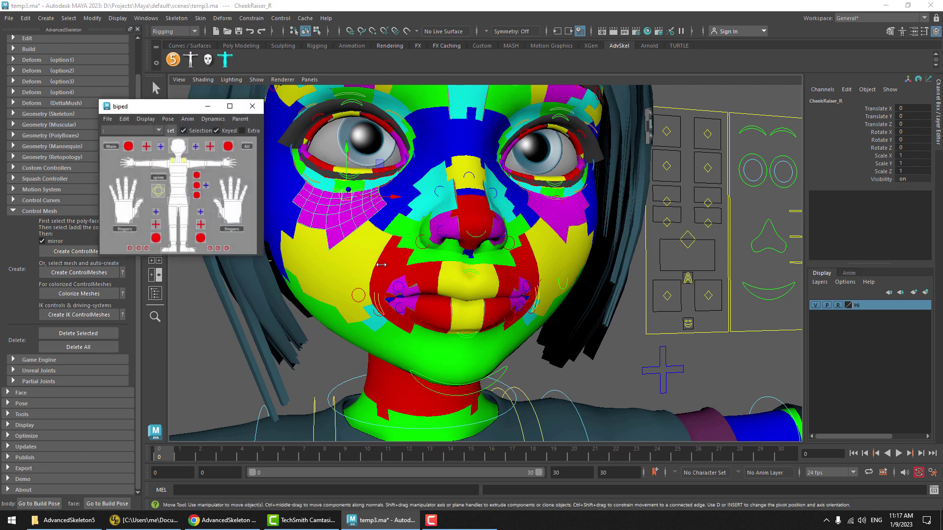
pyautogui.click(137, 120)
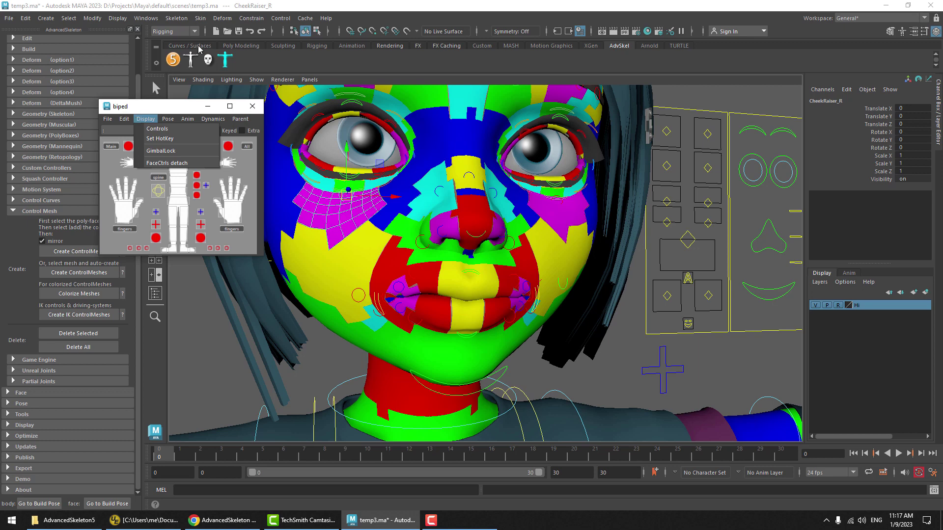
pyautogui.click(145, 118)
pyautogui.click(147, 120)
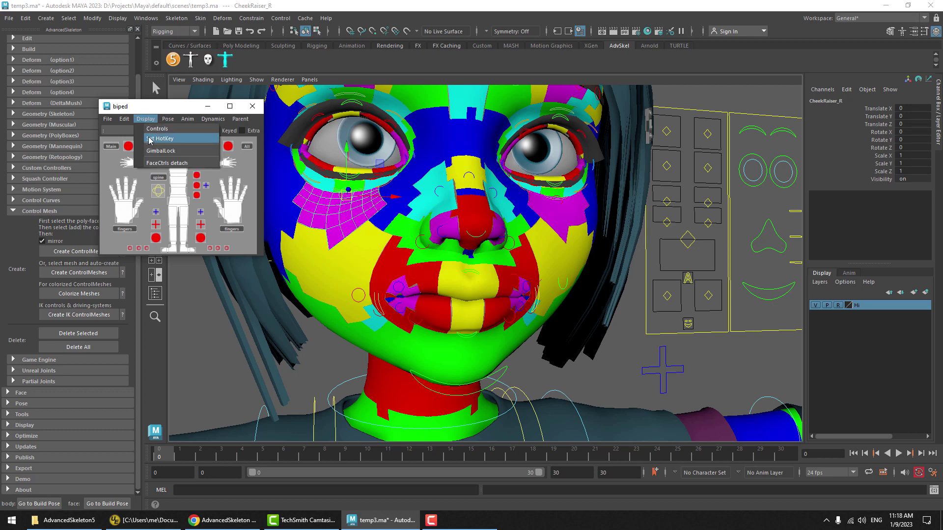
pyautogui.click(160, 139)
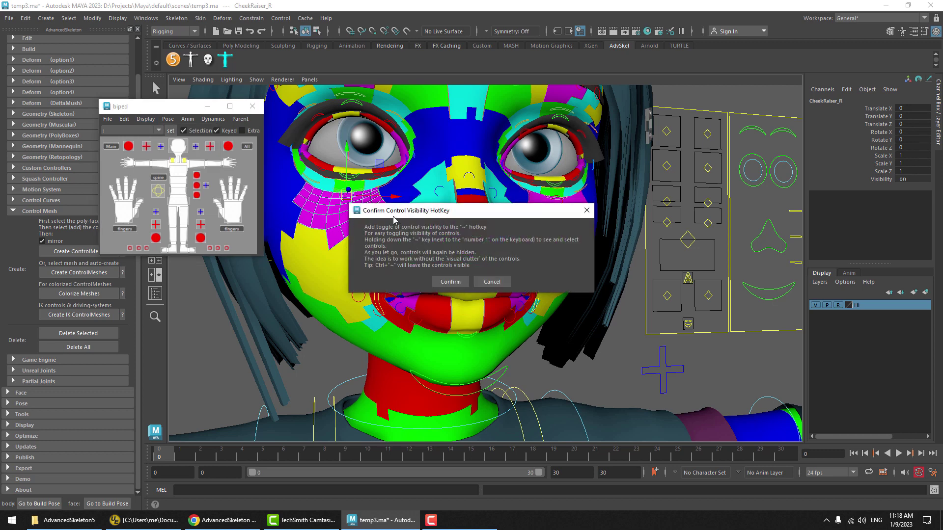
pyautogui.moveTo(393, 219); pyautogui.dragTo(378, 218)
pyautogui.click(435, 279)
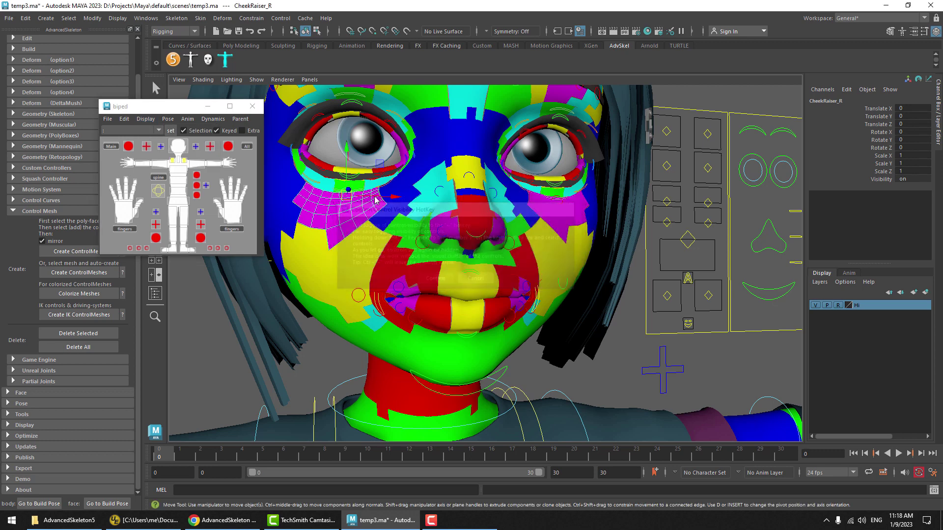
pyautogui.click(252, 106)
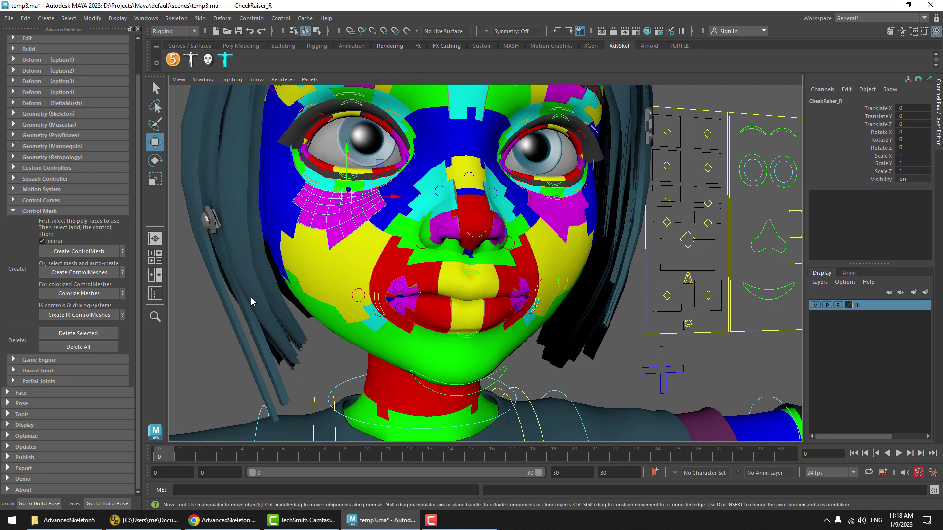
# Deselect the cheek control and test the control-visibility hotkey by repeatedly showing and hiding the facial controls, leaving them hidden
pyautogui.hotkey('alt', 'c')
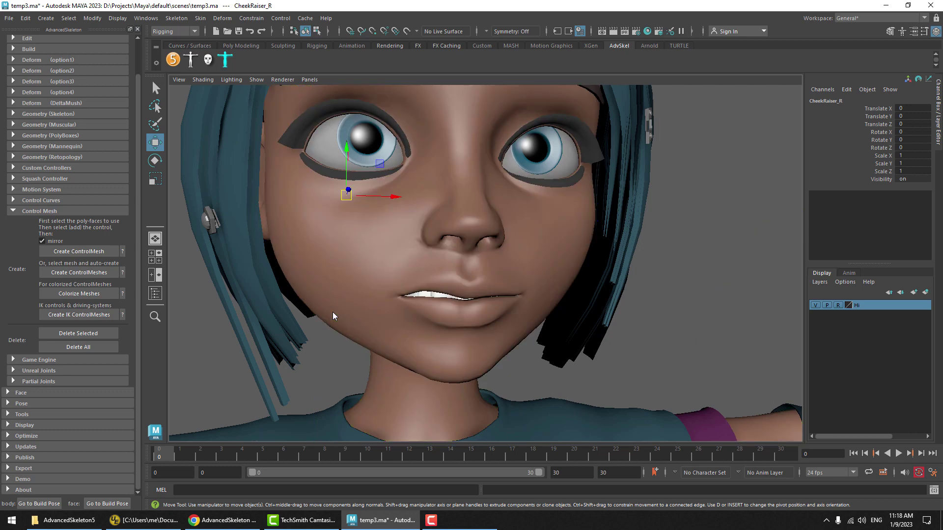
pyautogui.click(332, 311)
pyautogui.hotkey('ctrl', 'alt', 'h')
pyautogui.hotkey('ctrl', 'alt', 'h')
pyautogui.hotkey('ctrl', 'alt', 'h')
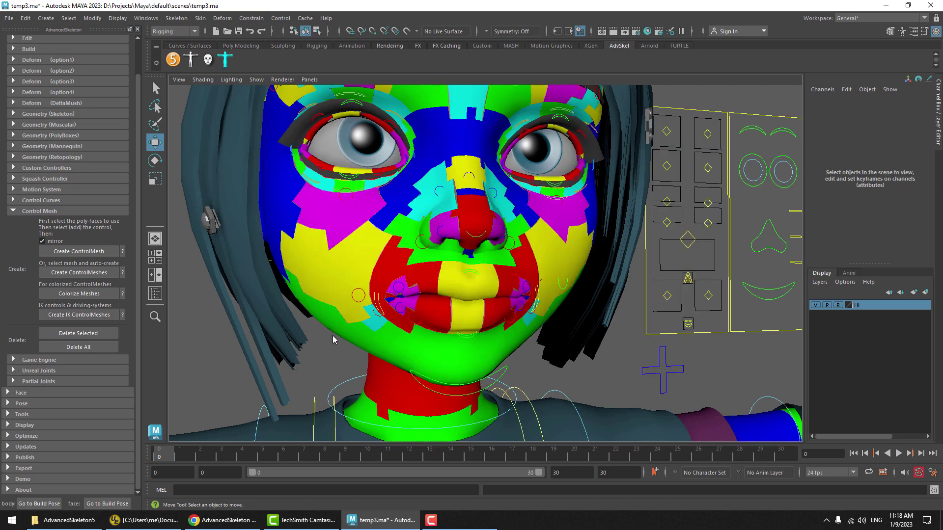
pyautogui.hotkey('ctrl', 'alt', 'h')
pyautogui.press('space')
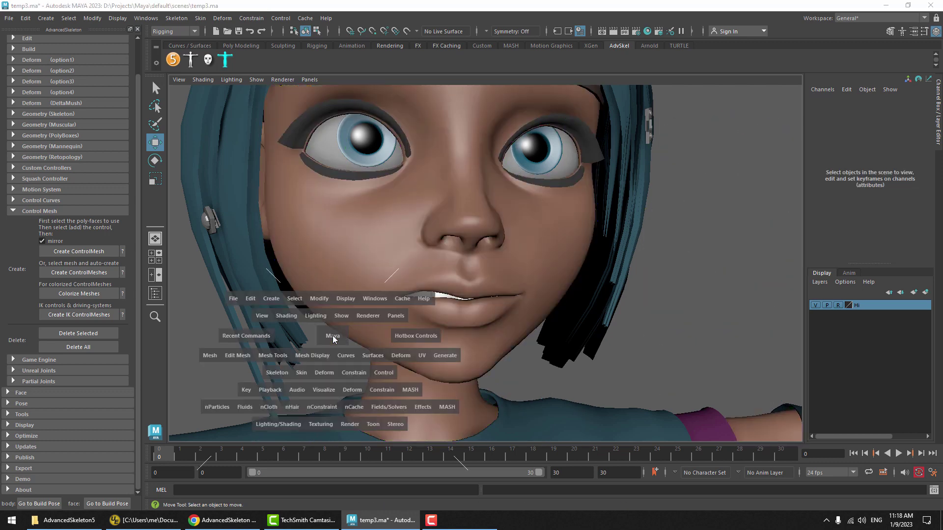
pyautogui.press('space')
pyautogui.press('space')
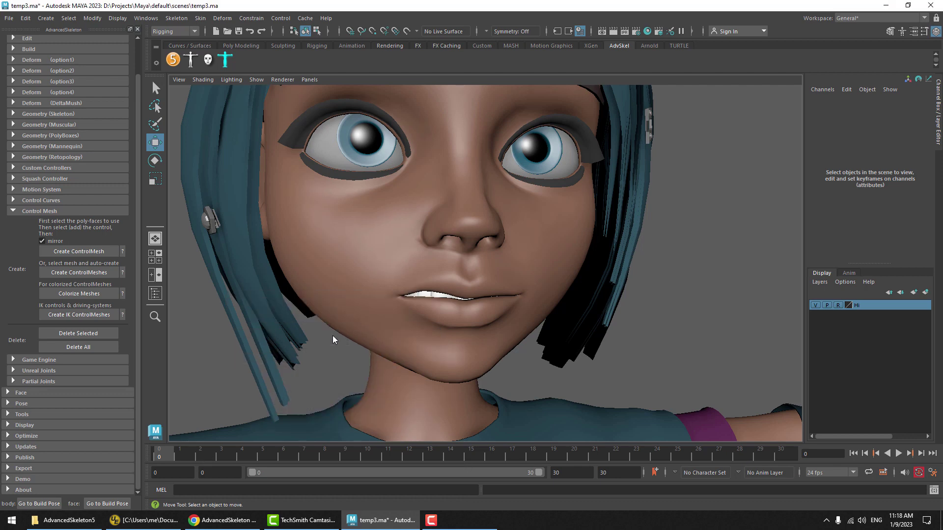
pyautogui.hotkey('ctrl', 'alt', 'h')
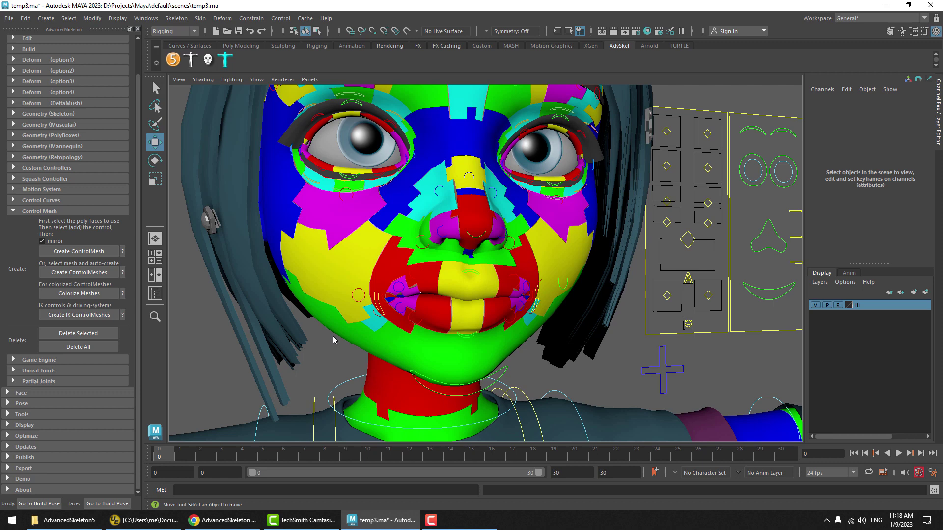
pyautogui.hotkey('ctrl', 'alt', 'h')
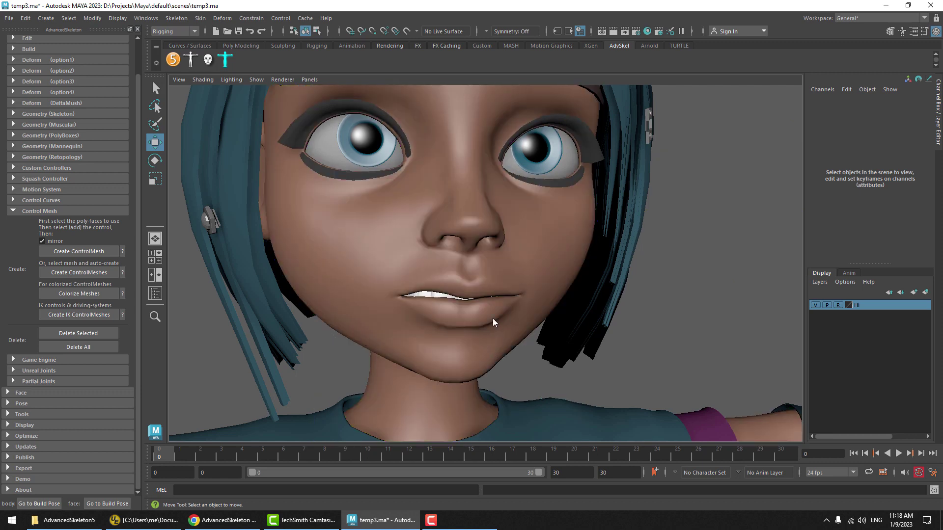
# Test-move the Nostril_R control mesh with the controls hidden, and select the ctrlEmotions_M control to try adjusting the facial expression
pyautogui.scroll(-7, 489, 265)
pyautogui.keyDown('alt'); pyautogui.moveTo(490, 265); pyautogui.dragTo(496, 287); pyautogui.keyUp('alt')
pyautogui.keyDown('alt'); pyautogui.moveTo(496, 287); pyautogui.dragTo(474, 240, button='right'); pyautogui.keyUp('alt')
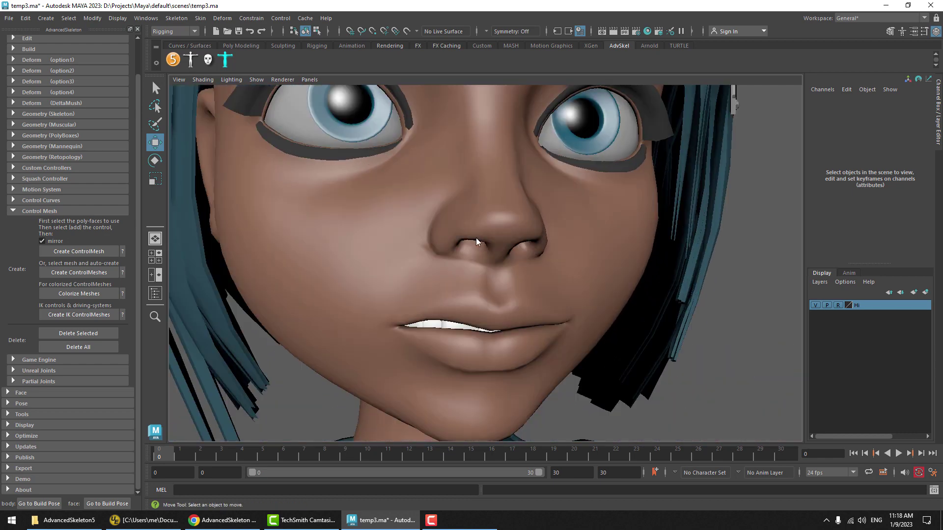
pyautogui.hotkey('ctrl', 'z')
pyautogui.click(455, 245)
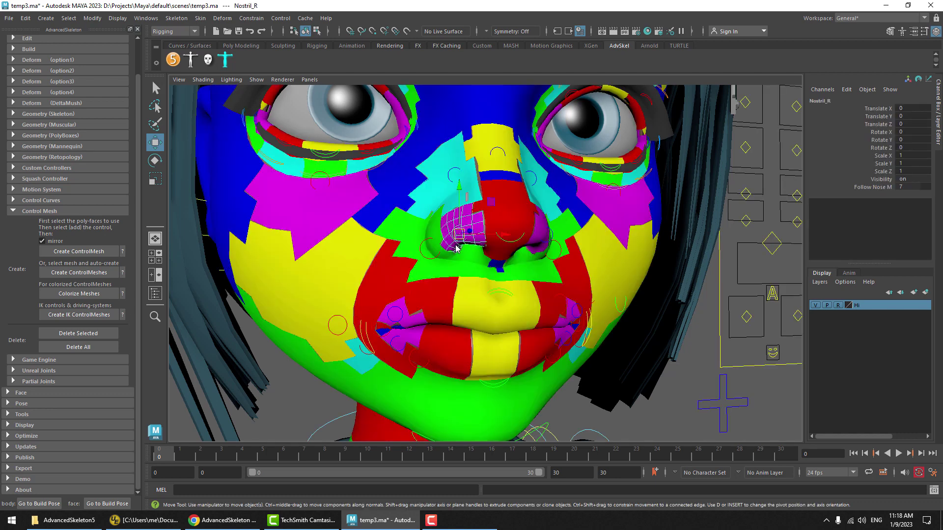
pyautogui.hotkey('alt', '1')
pyautogui.moveTo(459, 236); pyautogui.dragTo(466, 227)
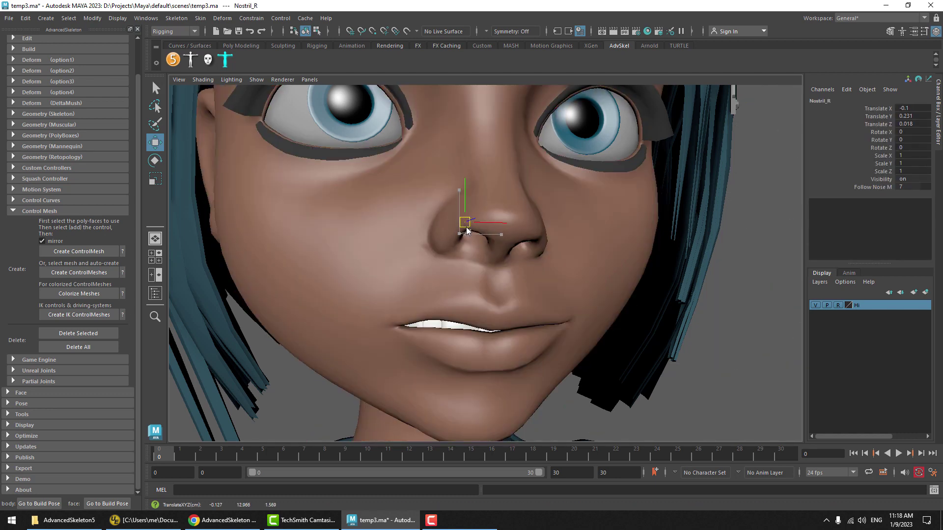
pyautogui.hotkey('ctrl', '1')
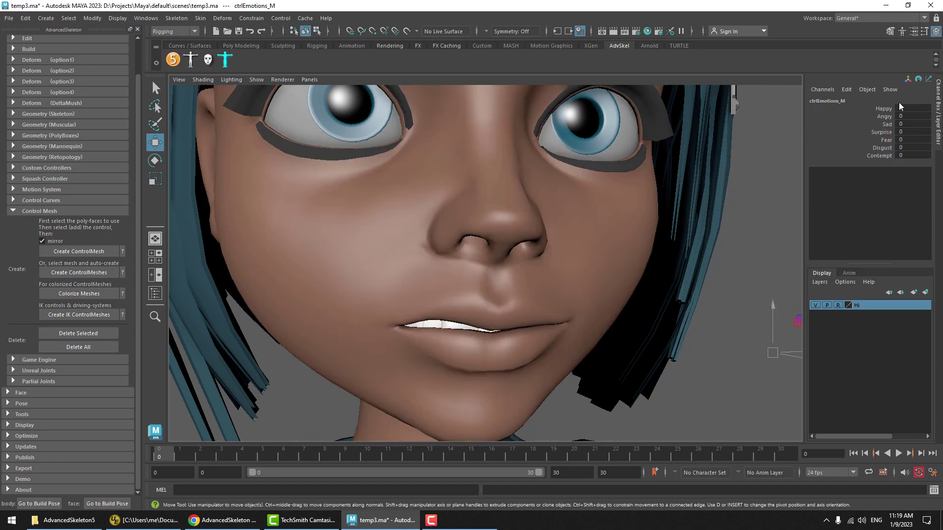
pyautogui.moveTo(589, 247); pyautogui.dragTo(371, 204, button='middle')
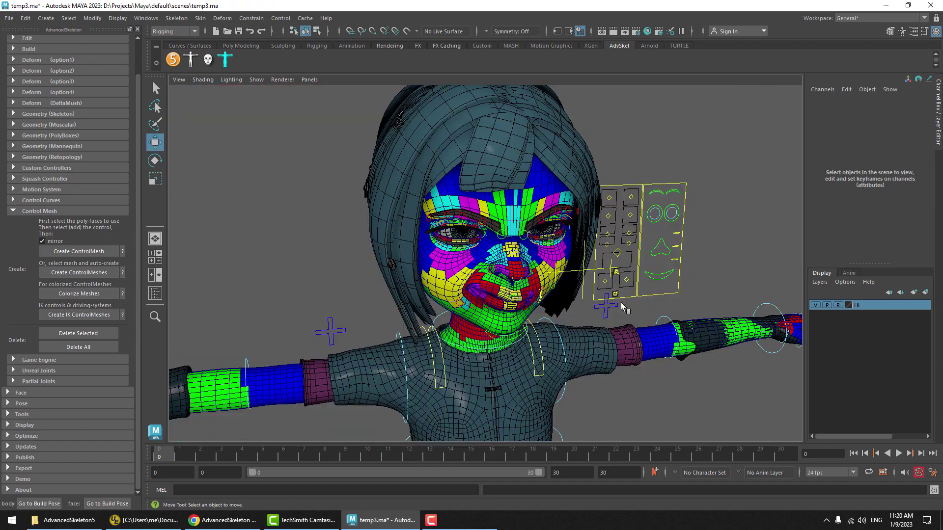
# Inspect the right arm's control meshes, select the FKWrist_R control, and view the viewport's object display options without changing them
pyautogui.keyDown('alt'); pyautogui.moveTo(621, 303); pyautogui.dragTo(638, 246, button='middle'); pyautogui.keyUp('alt')
pyautogui.keyDown('alt'); pyautogui.moveTo(507, 326); pyautogui.dragTo(504, 320); pyautogui.keyUp('alt')
pyautogui.keyDown('alt'); pyautogui.moveTo(504, 320); pyautogui.dragTo(658, 266, button='middle'); pyautogui.keyUp('alt')
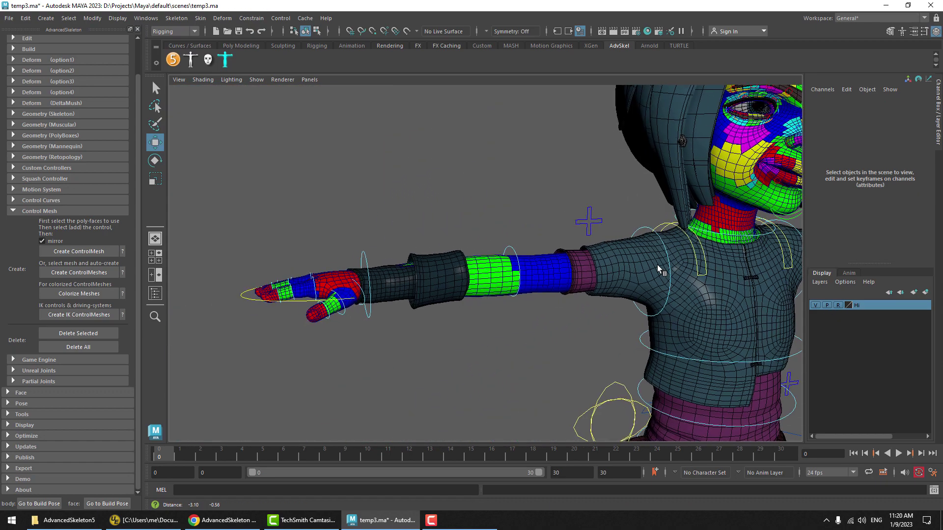
pyautogui.keyDown('alt'); pyautogui.moveTo(354, 308); pyautogui.dragTo(376, 314); pyautogui.keyUp('alt')
pyautogui.scroll(2, 374, 306)
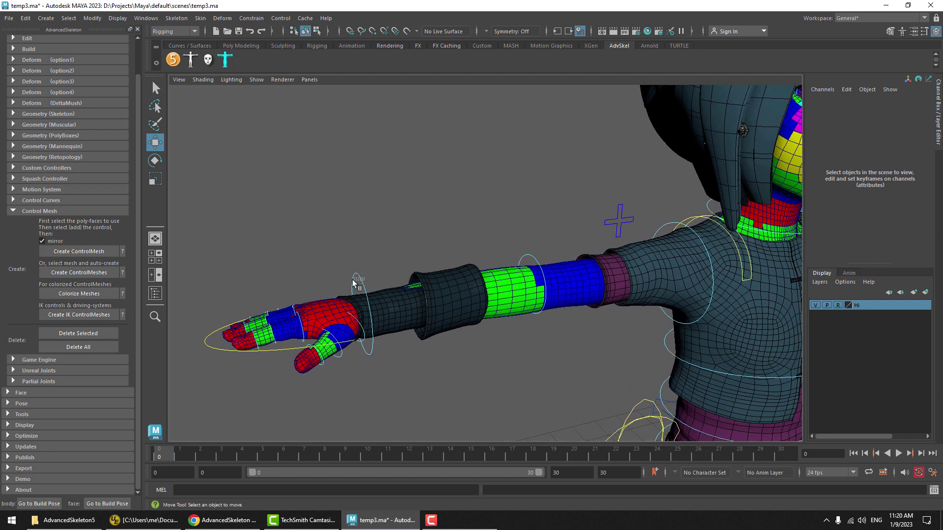
pyautogui.click(353, 282)
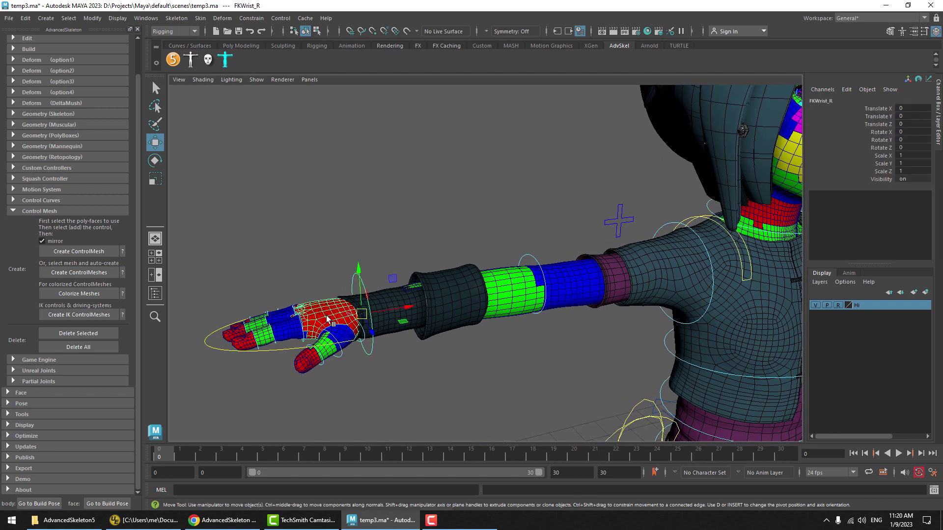
pyautogui.click(382, 360)
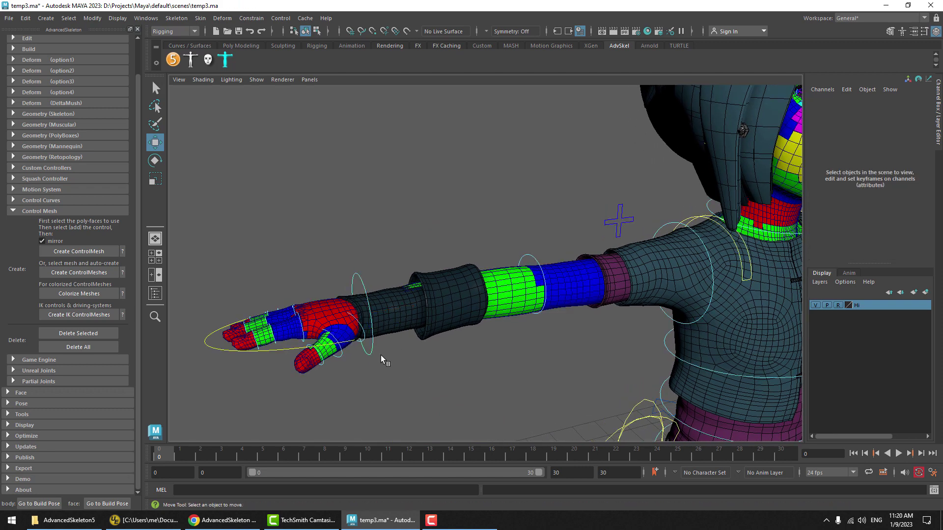
pyautogui.hotkey('ctrl', 'z')
pyautogui.click(257, 79)
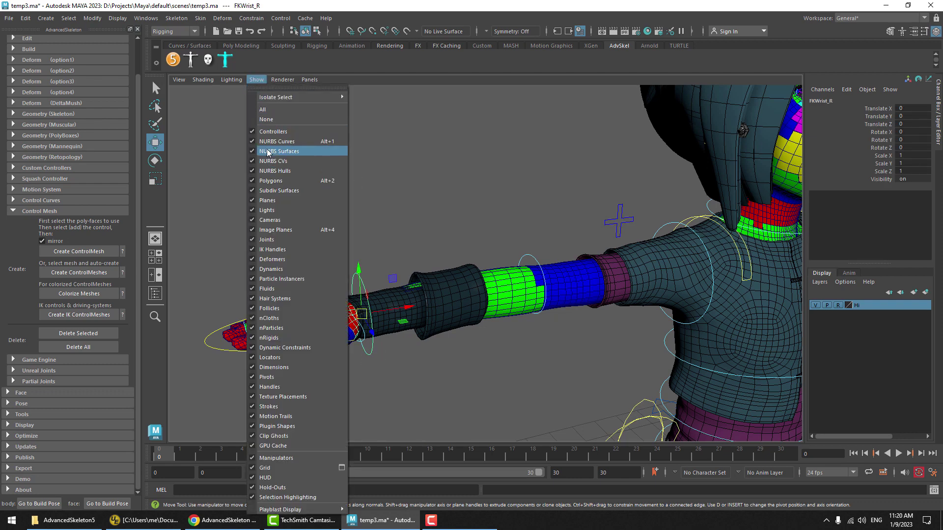
pyautogui.click(435, 163)
# Select the Main control at the character's feet and locate its Ctrl Curve Vis and Ctrl Mesh Vis attributes
pyautogui.scroll(-5, 516, 252)
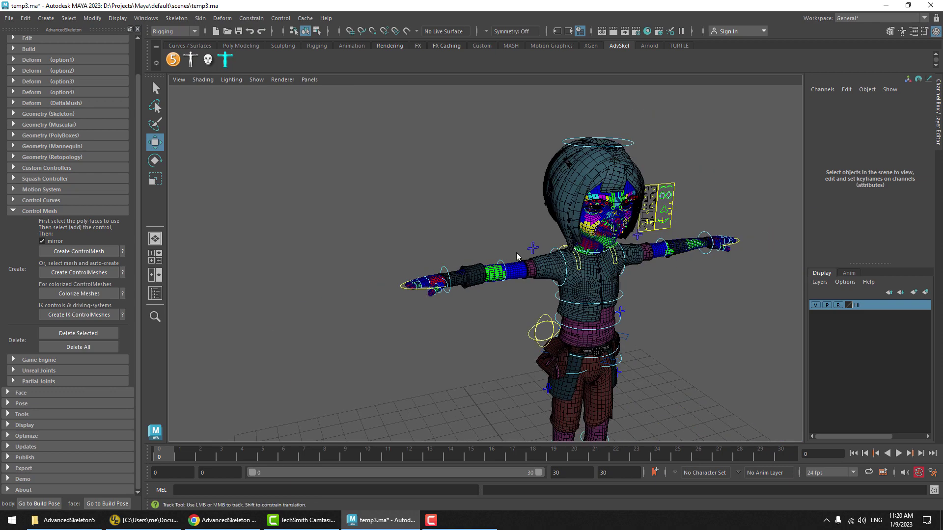
pyautogui.keyDown('alt'); pyautogui.moveTo(516, 253); pyautogui.dragTo(390, 139, button='middle'); pyautogui.keyUp('alt')
pyautogui.keyDown('alt'); pyautogui.moveTo(452, 418); pyautogui.dragTo(441, 370, button='middle'); pyautogui.keyUp('alt')
pyautogui.keyDown('alt'); pyautogui.moveTo(442, 370); pyautogui.dragTo(420, 405); pyautogui.keyUp('alt')
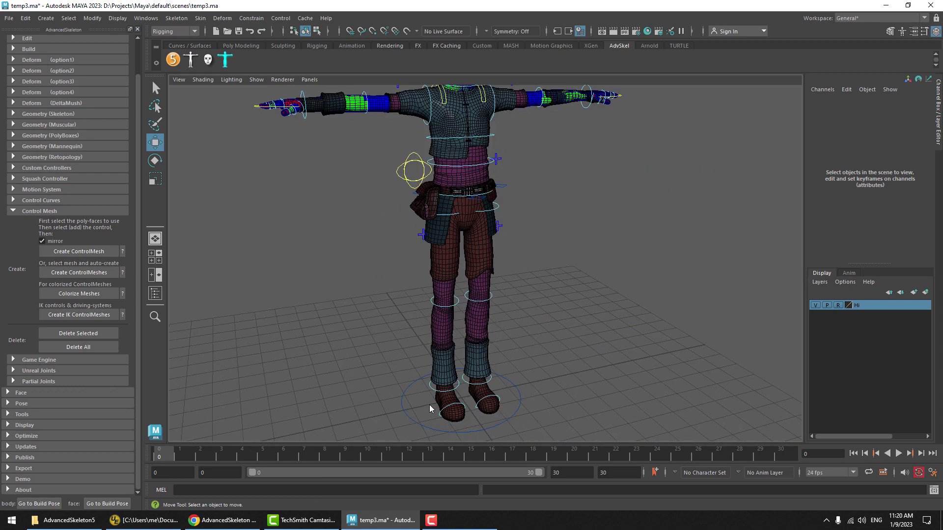
pyautogui.click(405, 411)
pyautogui.keyDown('alt'); pyautogui.moveTo(386, 332); pyautogui.dragTo(371, 298, button='middle'); pyautogui.keyUp('alt')
pyautogui.keyDown('alt'); pyautogui.moveTo(371, 297); pyautogui.dragTo(432, 277, button='right'); pyautogui.keyUp('alt')
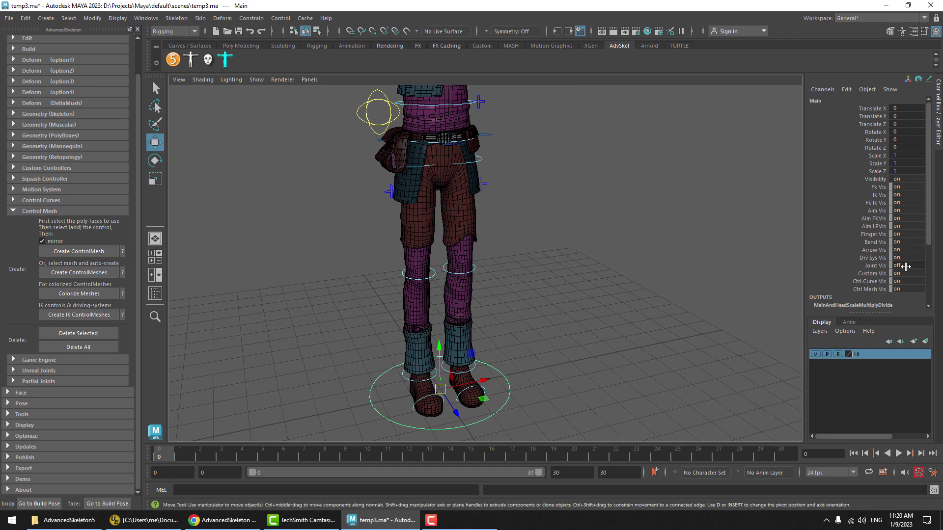
pyautogui.click(868, 282)
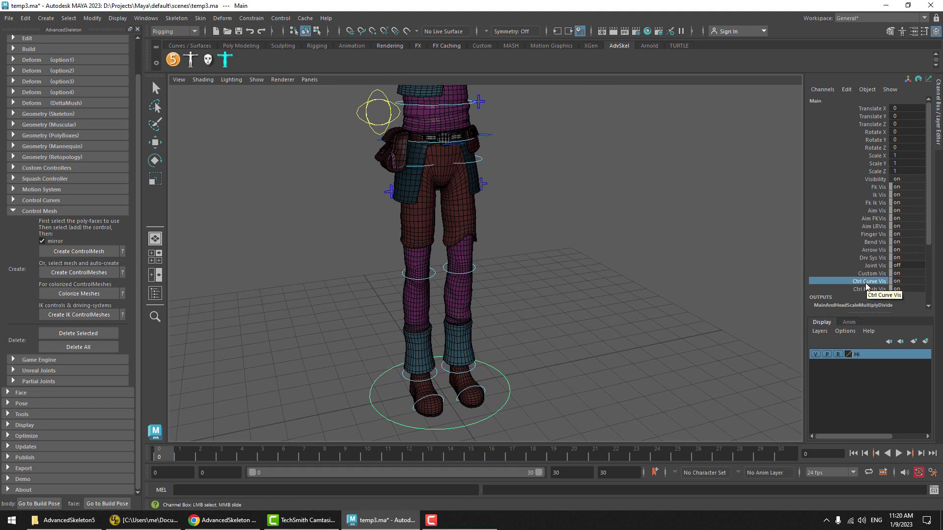
pyautogui.click(867, 290)
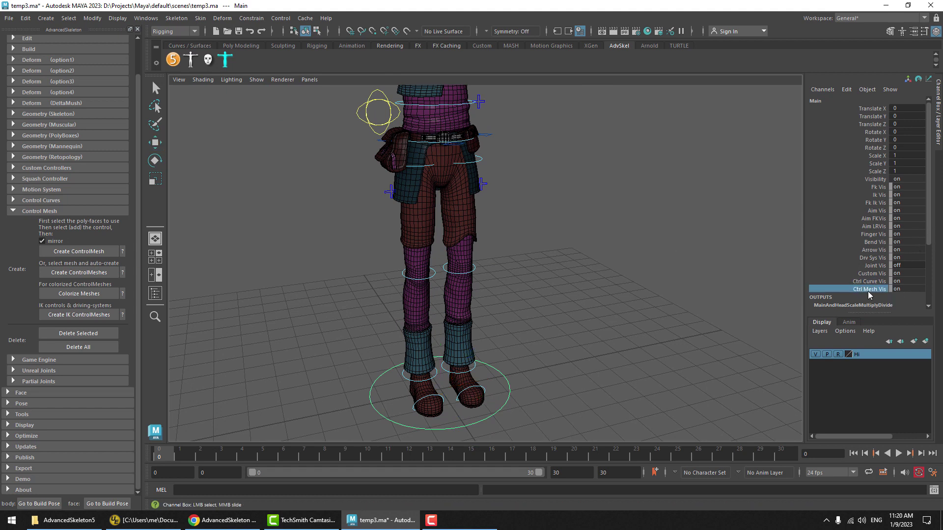
# Set the Main control's Ctrl Mesh Vis to off and back to on to test the control mesh display
pyautogui.keyDown('alt'); pyautogui.moveTo(509, 217); pyautogui.dragTo(544, 350, button='middle'); pyautogui.keyUp('alt')
pyautogui.click(895, 281)
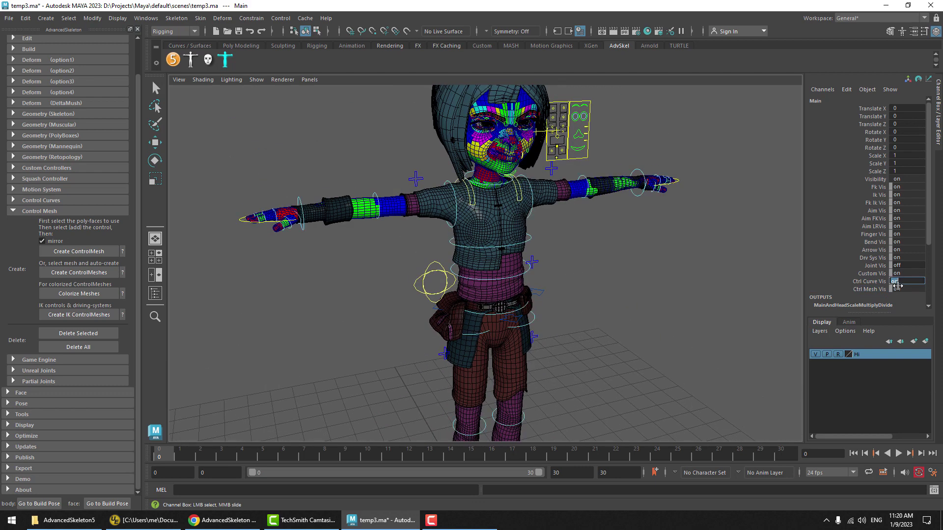
pyautogui.click(893, 288)
pyautogui.write('off')
pyautogui.press('Return')
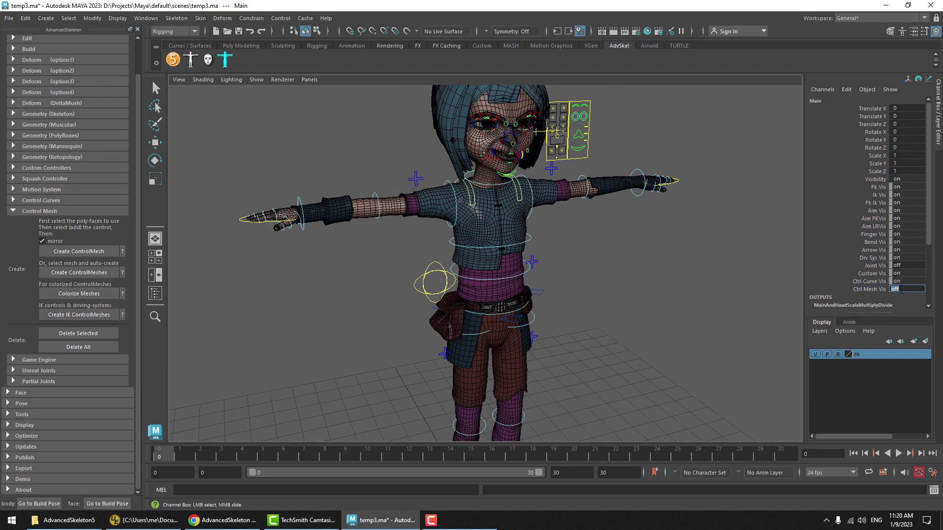
pyautogui.write('on')
pyautogui.press('Return')
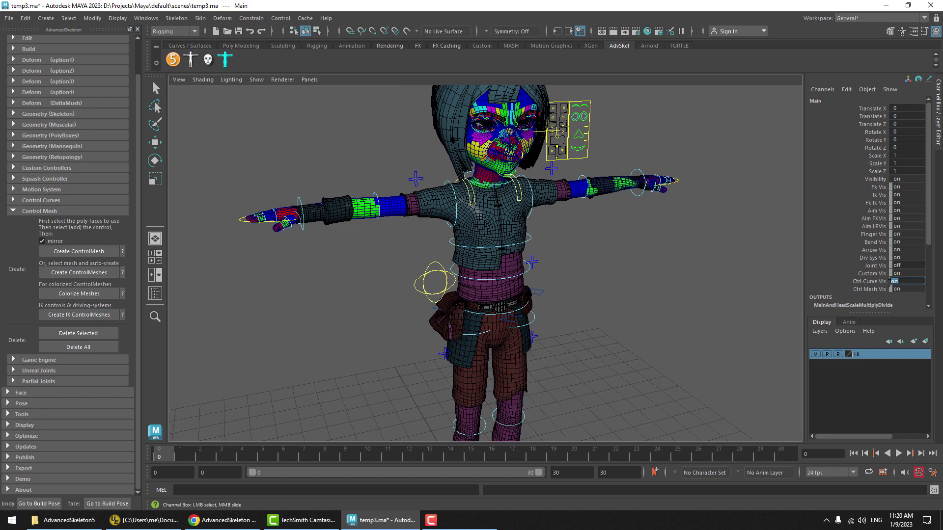
# Set the Main control's Ctrl Curve Vis to off and deselect the control
pyautogui.click(874, 290)
pyautogui.click(899, 288)
pyautogui.click(901, 281)
pyautogui.write('off')
pyautogui.press('Return')
pyautogui.click(733, 272)
# Toggle the control visibility with the hotkey and region-select the ctrlBrow controls beside the face
pyautogui.scroll(10, 572, 245)
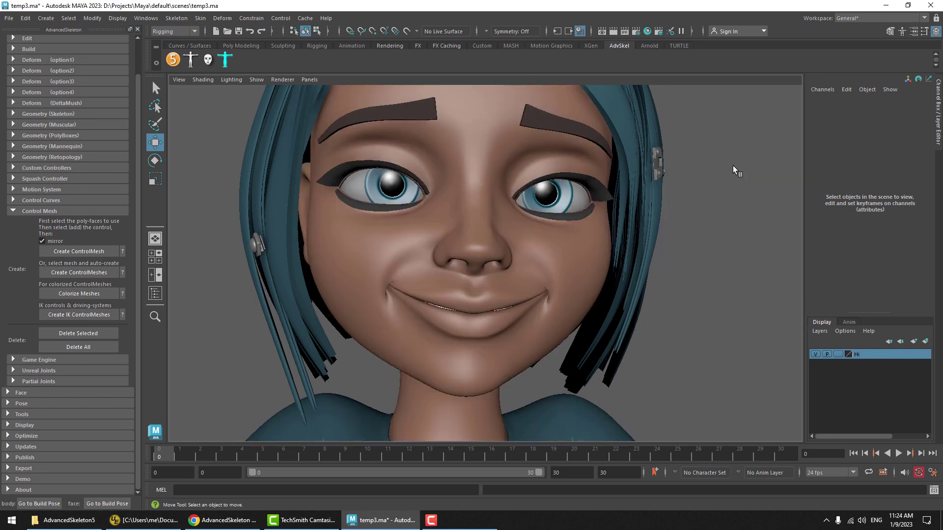
pyautogui.press('z')
pyautogui.hotkey('shift', 'z')
pyautogui.press('z')
pyautogui.moveTo(734, 166); pyautogui.dragTo(692, 180)
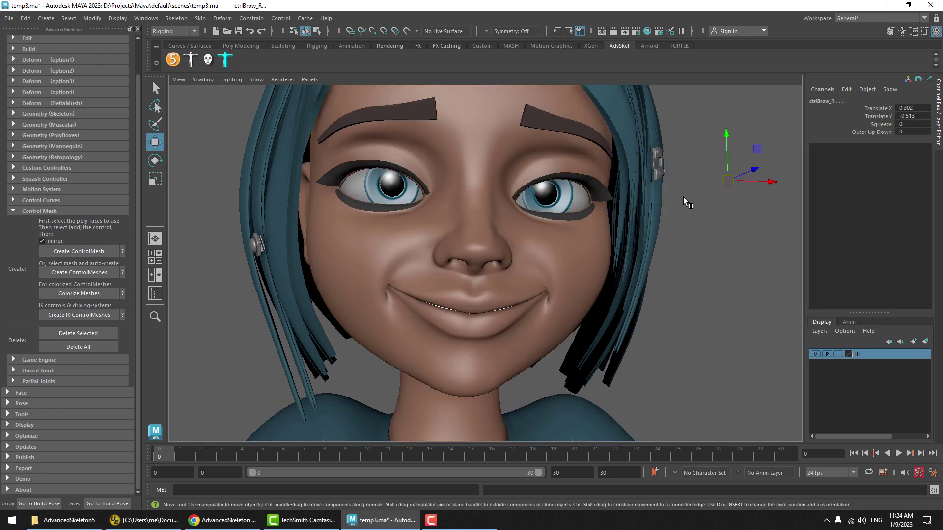